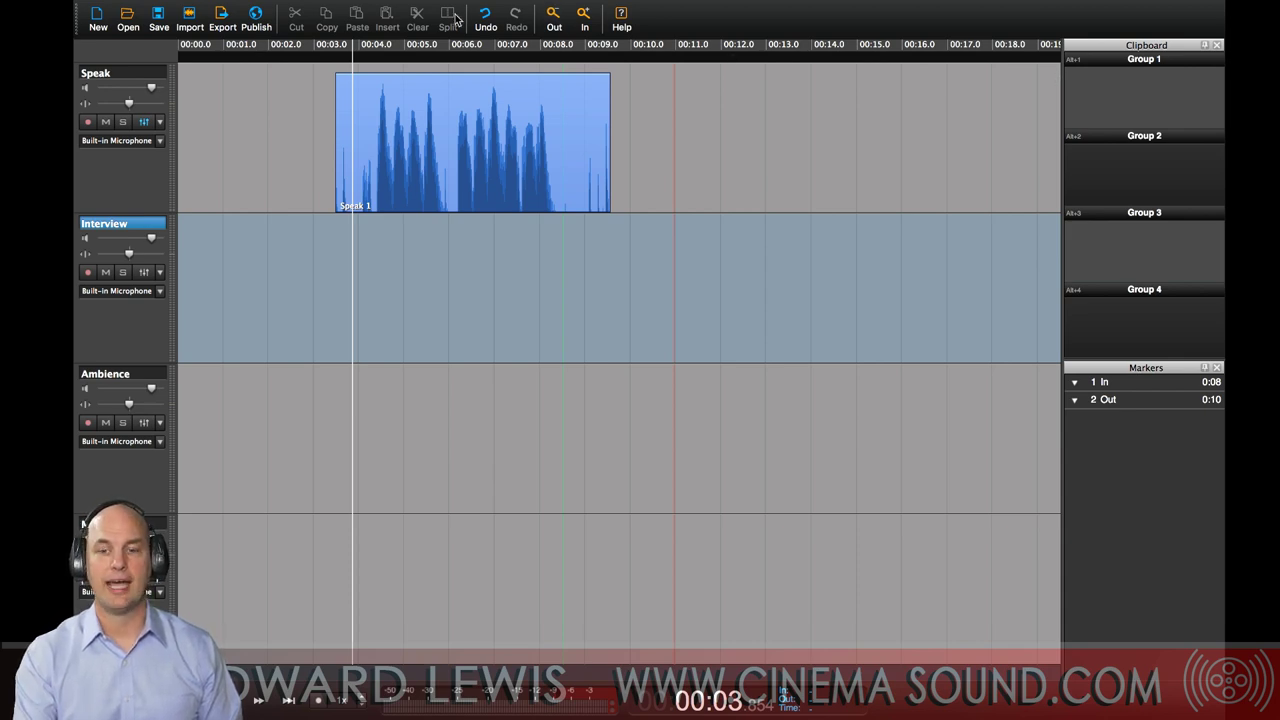
Step: Show the Chapters window beside the timeline
mouse_move(376, 5)
click(318, 8)
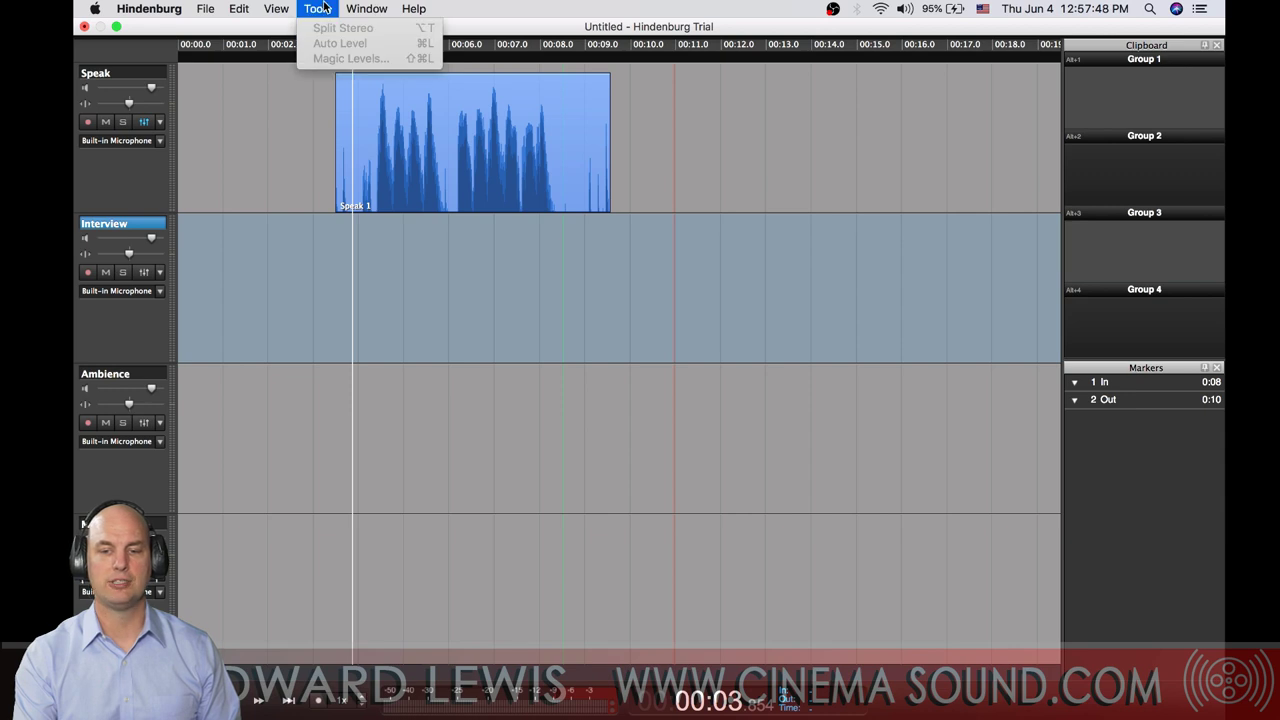
mouse_move(272, 8)
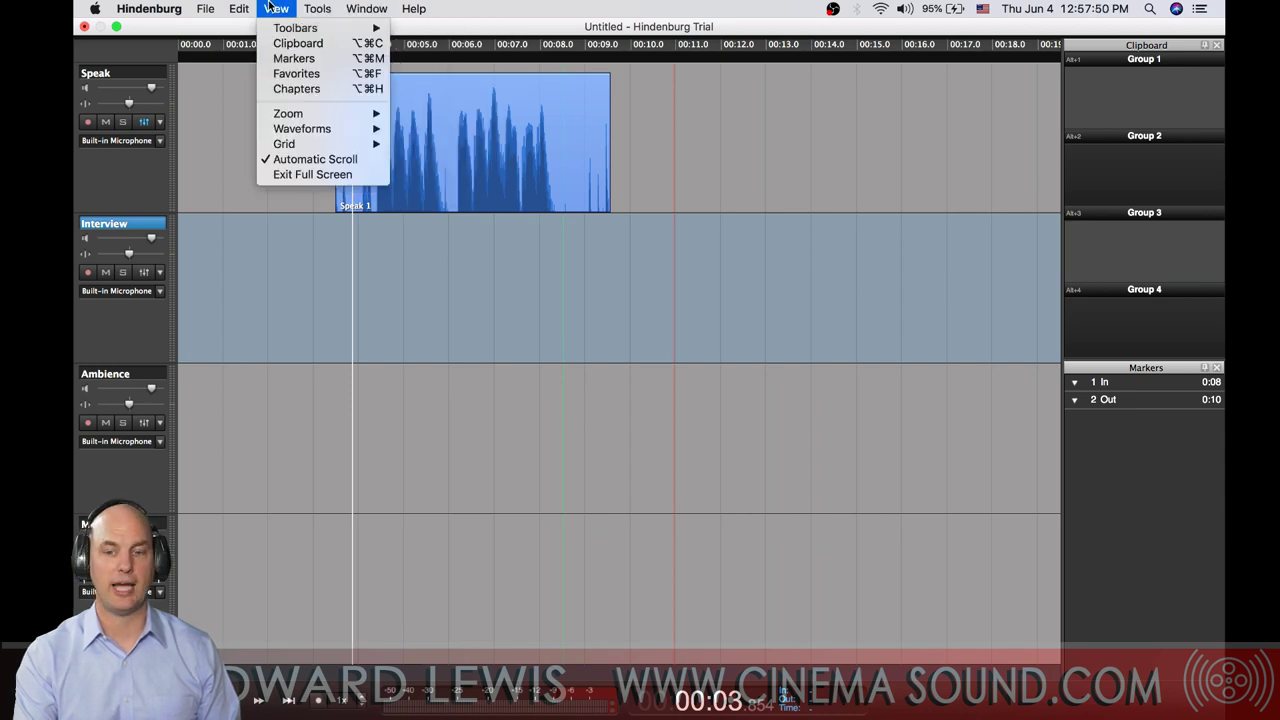
click(303, 88)
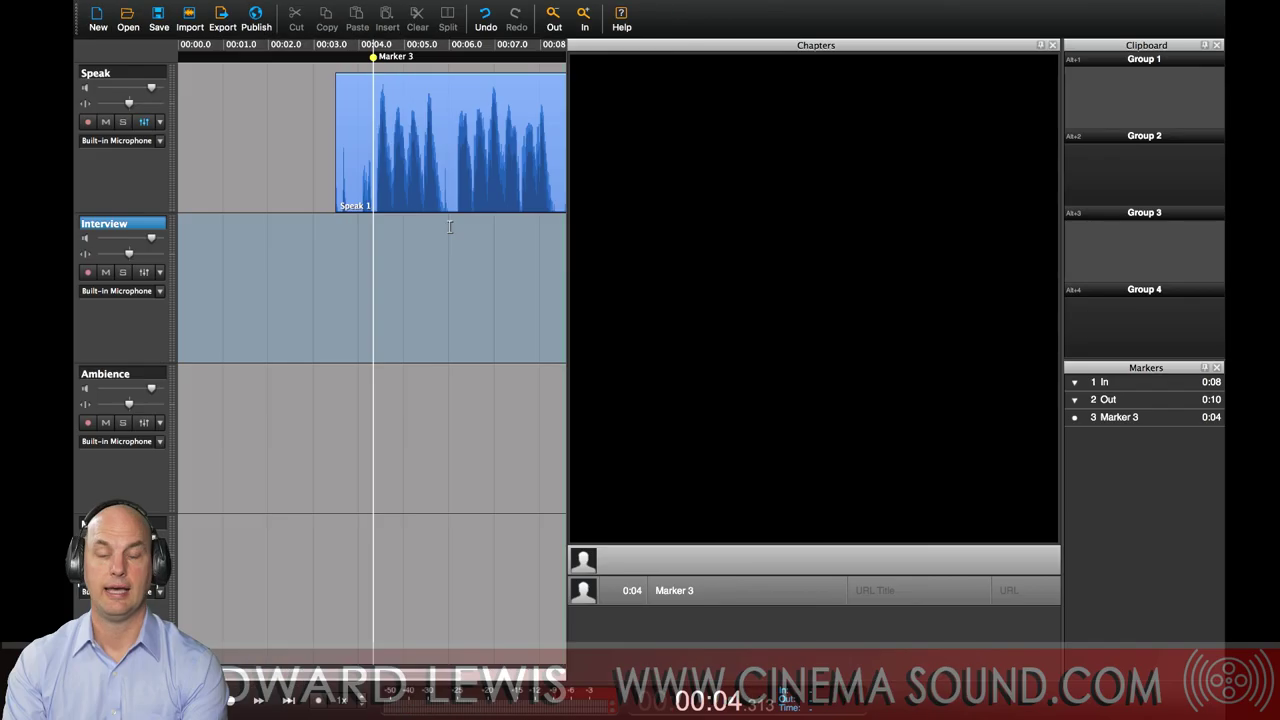
Step: Add chapter markers on the timeline at about 6.0 and 8.4 seconds
click(449, 227)
key(m)
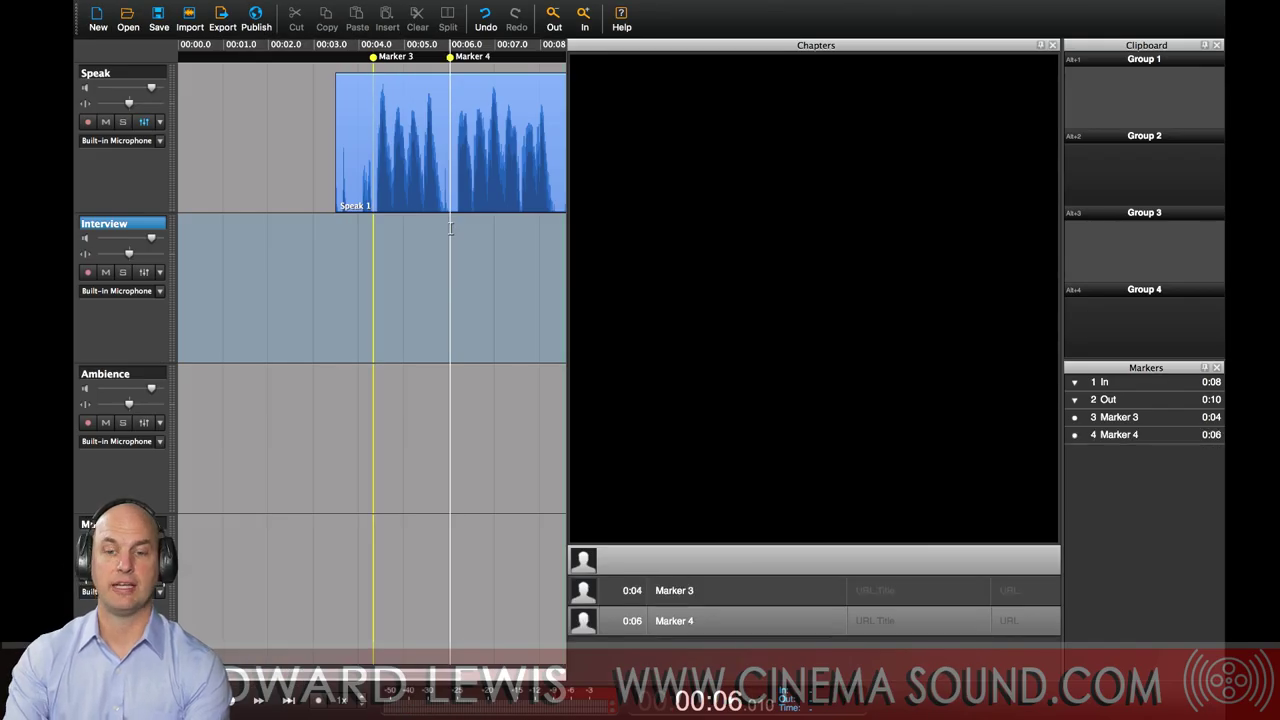
click(557, 226)
key(m)
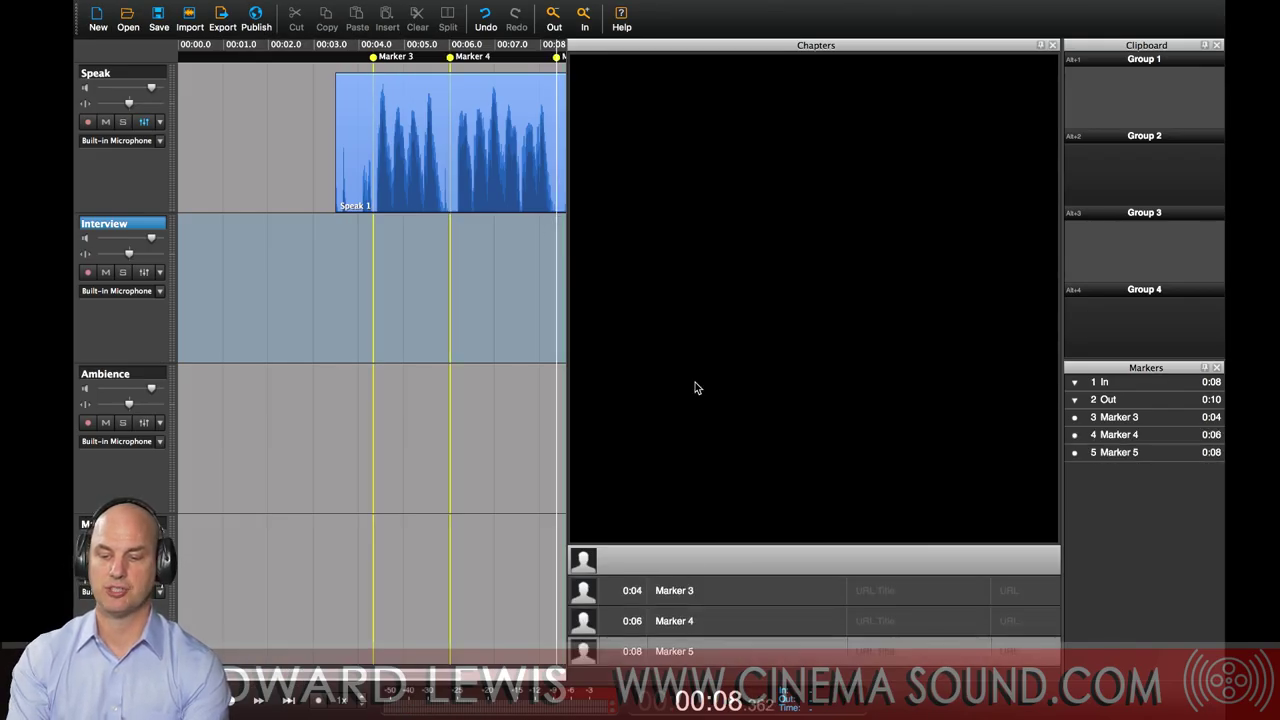
Step: Rename the chapter marker at 0:04 to "test"
double_click(681, 590)
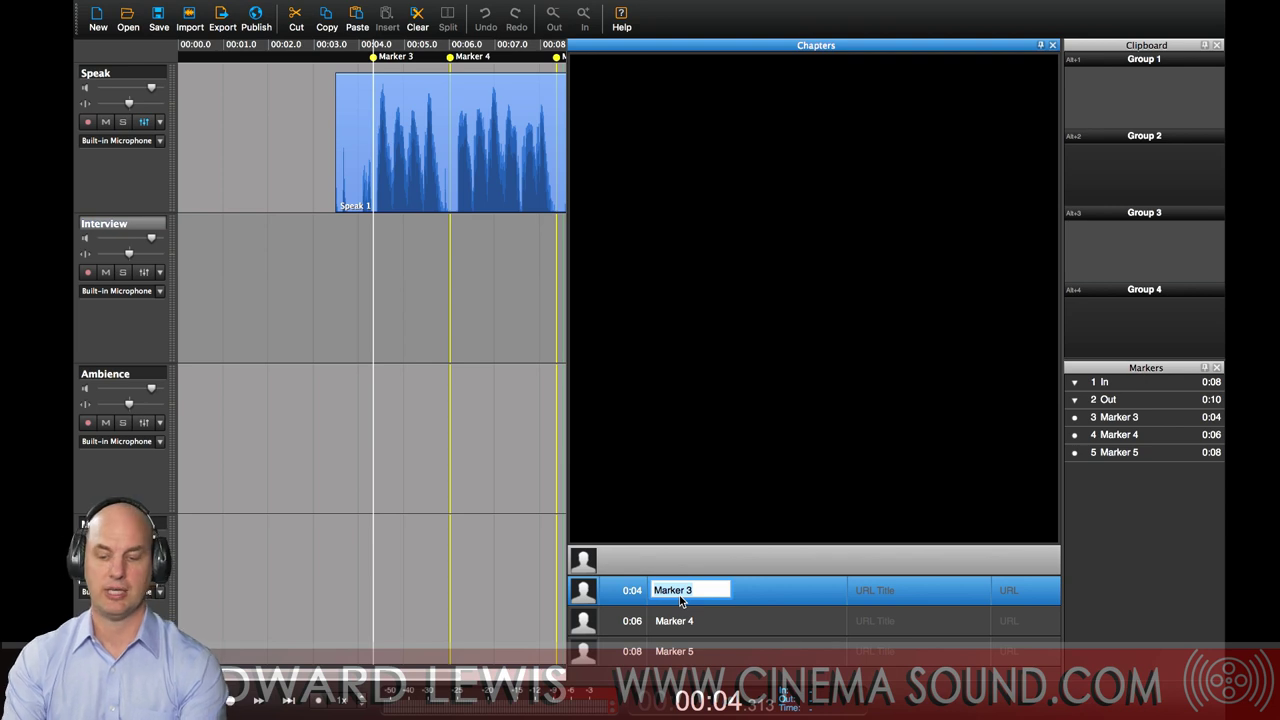
text(test)
key(Return)
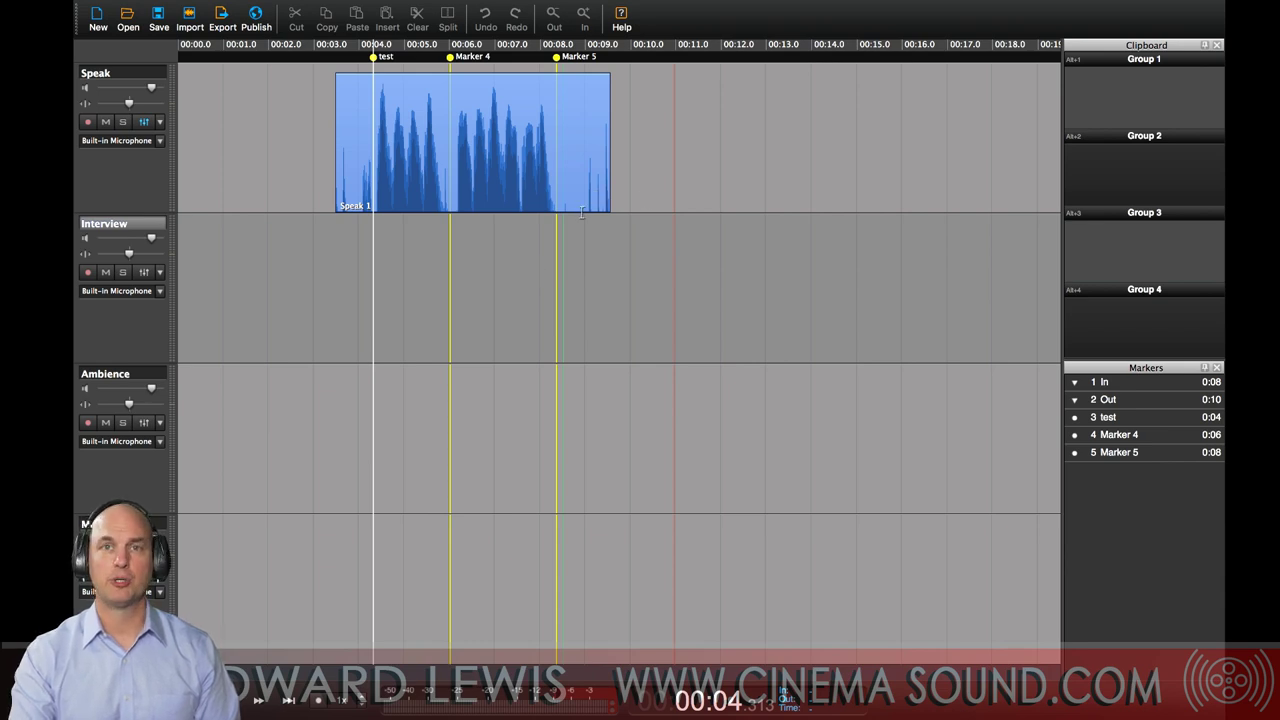
Step: Reposition the clip on the Speak track so that it starts at about 4.6 seconds
drag(465, 173, 557, 171)
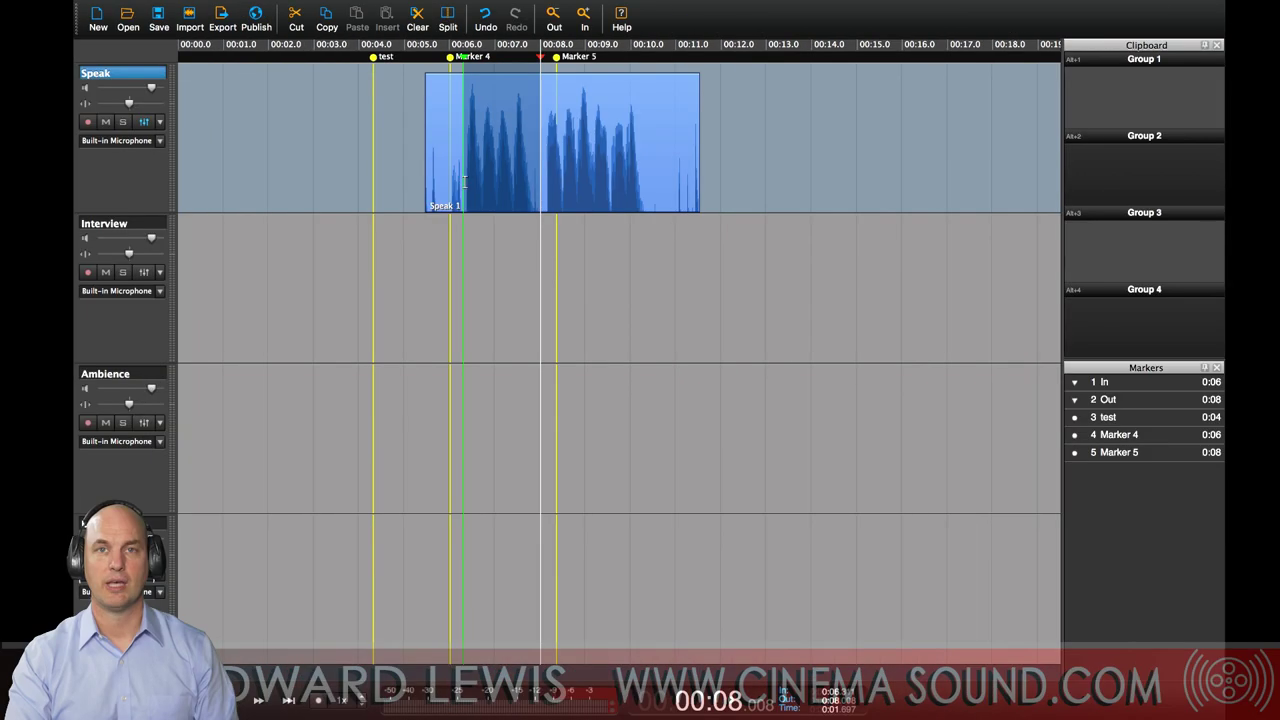
click(611, 201)
mouse_move(597, 100)
mouse_down()
mouse_move(645, 105)
mouse_move(592, 106)
mouse_up()
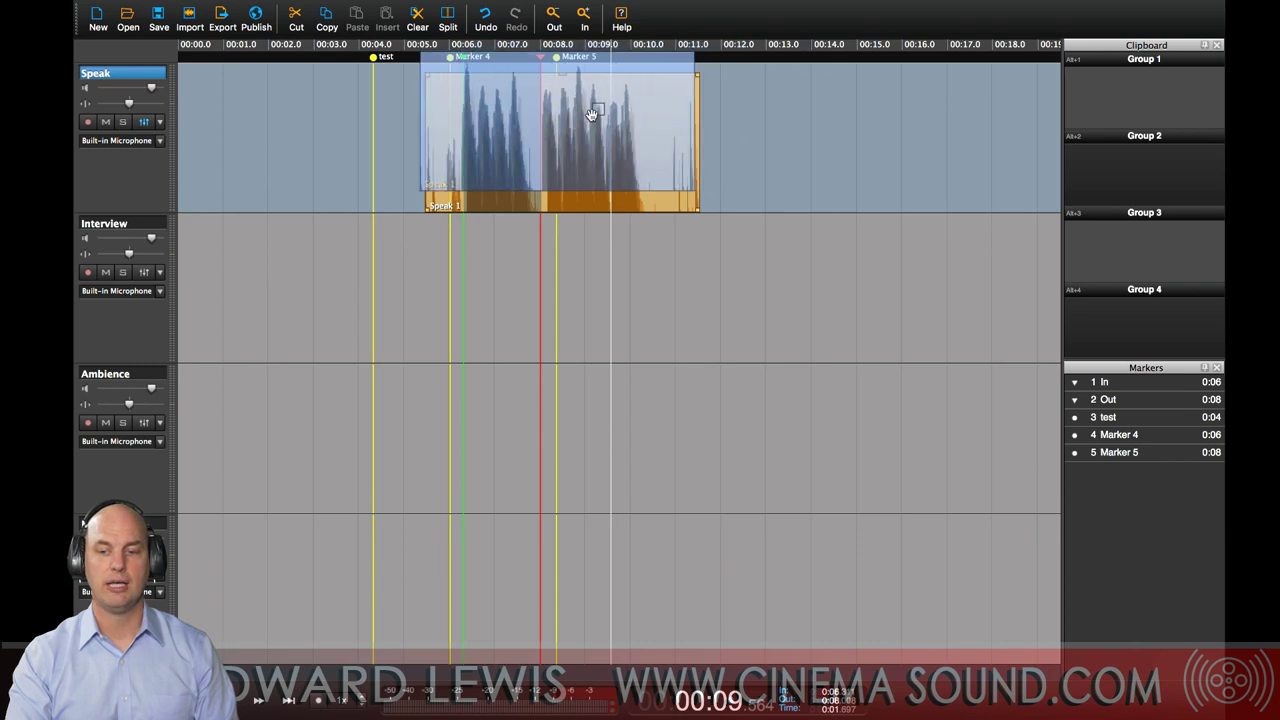
click(536, 195)
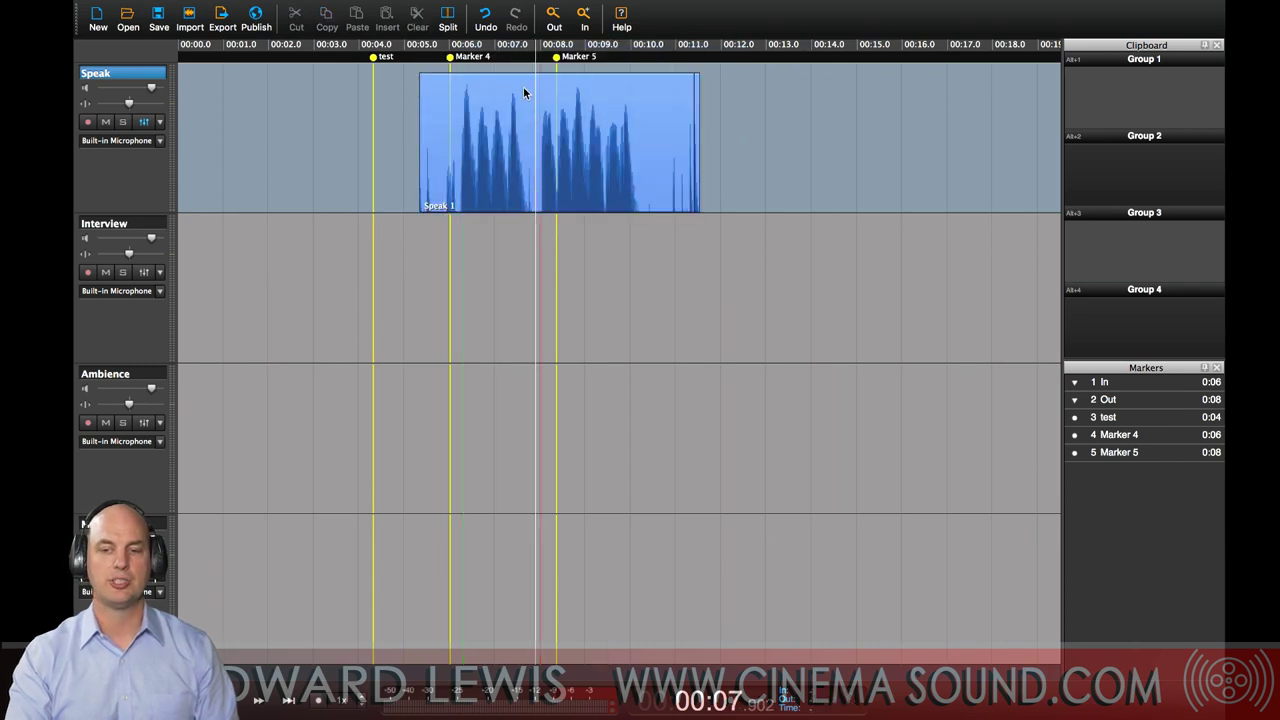
drag(526, 88, 497, 95)
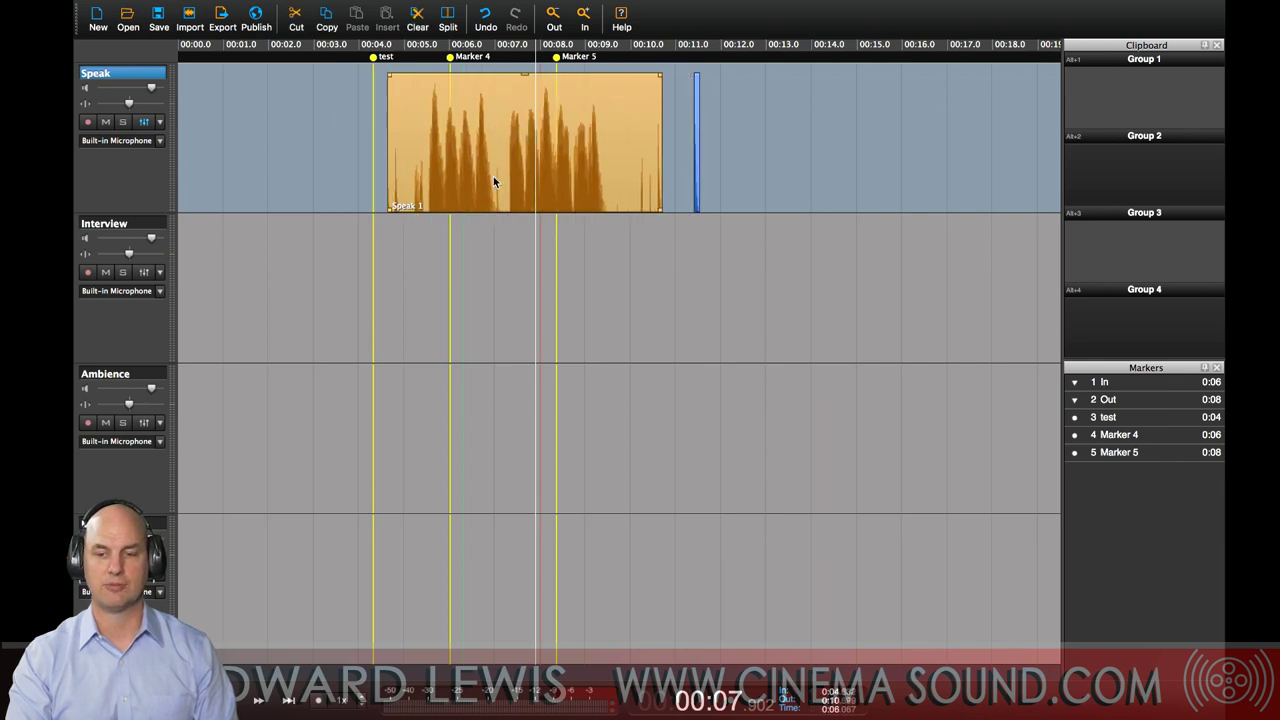
Step: Split out the Speak clip's section from about 5.4 to 7.1 seconds, delete it and close the gap
drag(501, 187, 424, 188)
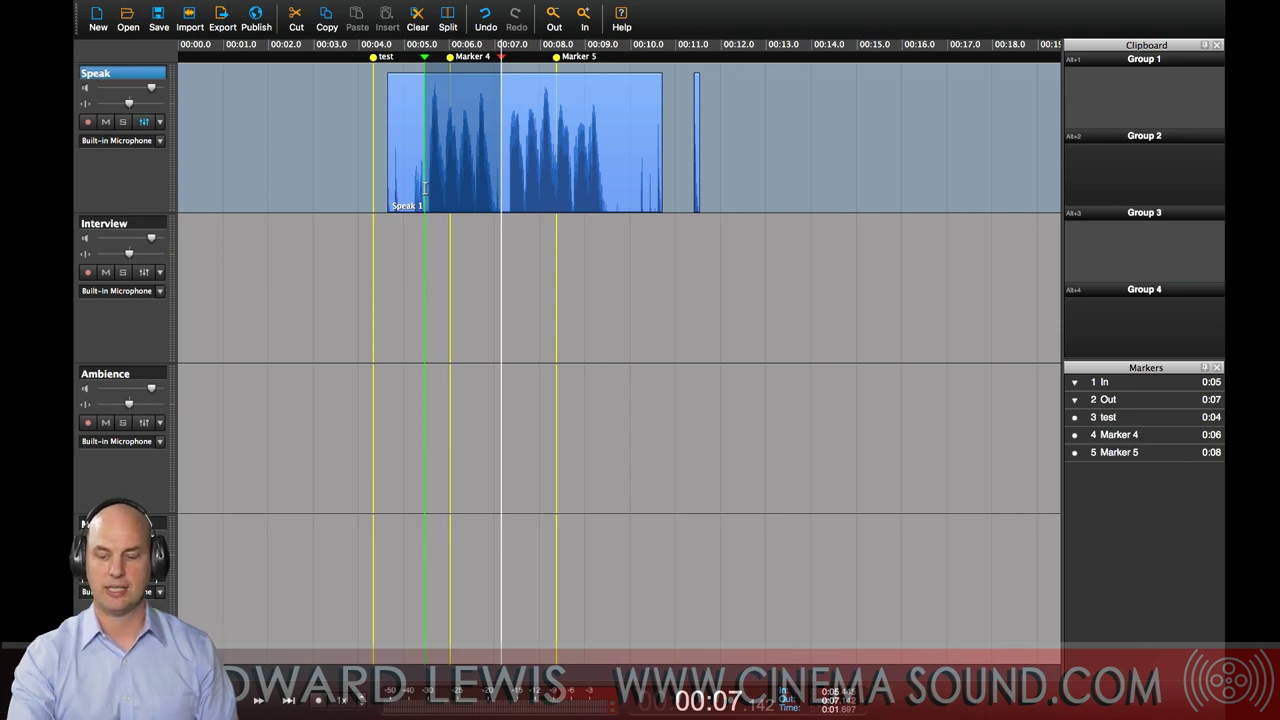
key(s)
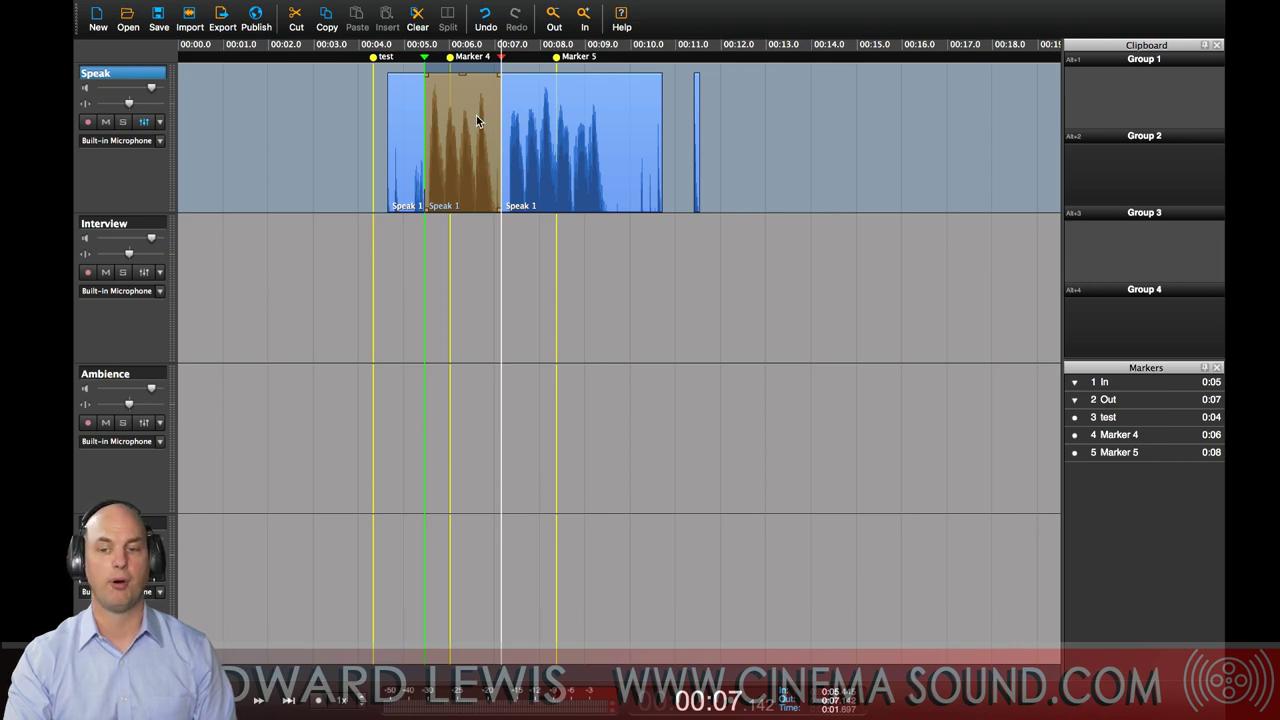
key(Delete)
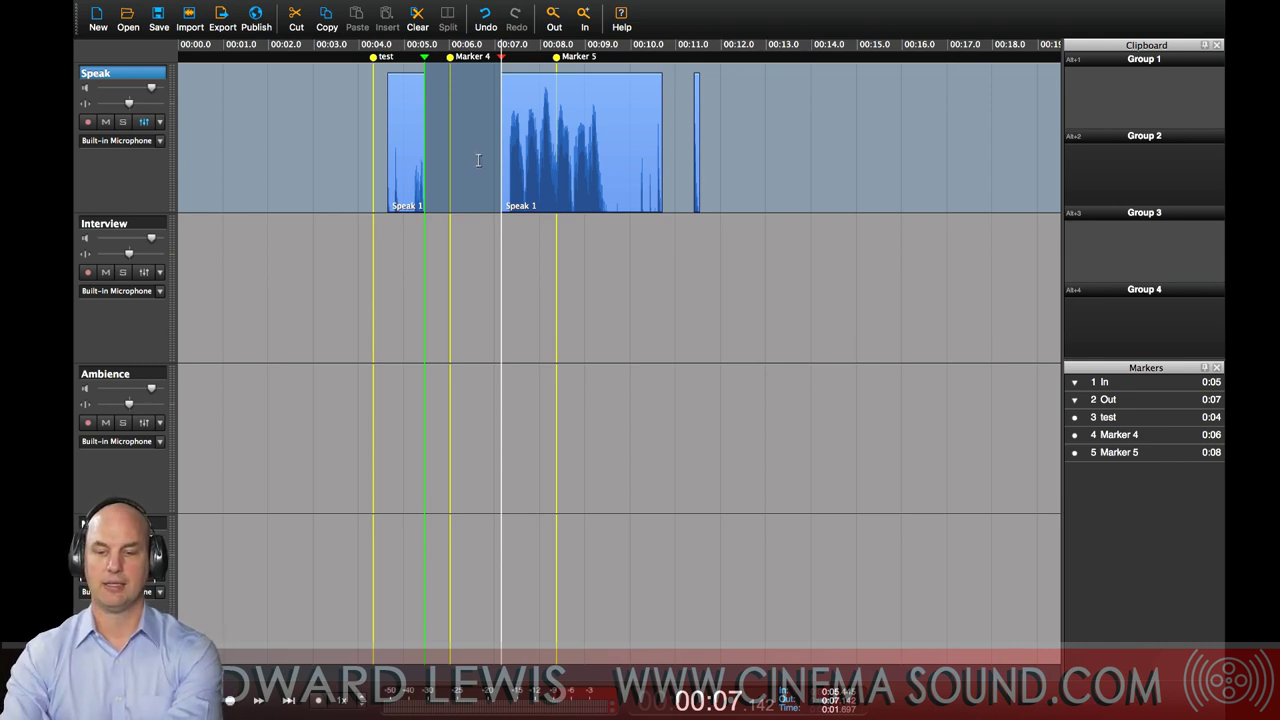
key(Delete)
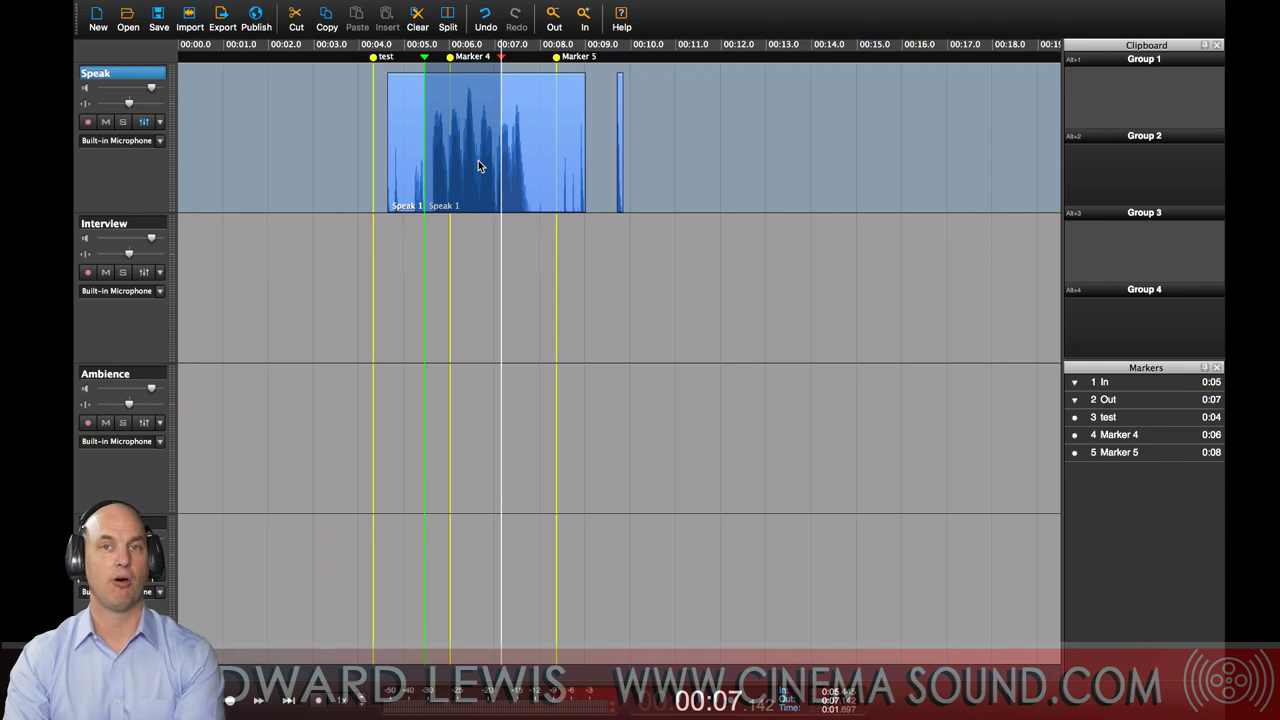
Step: Undo the section deletion, the split and the last move of the Speak clip
key(ctrl+z)
key(ctrl+z)
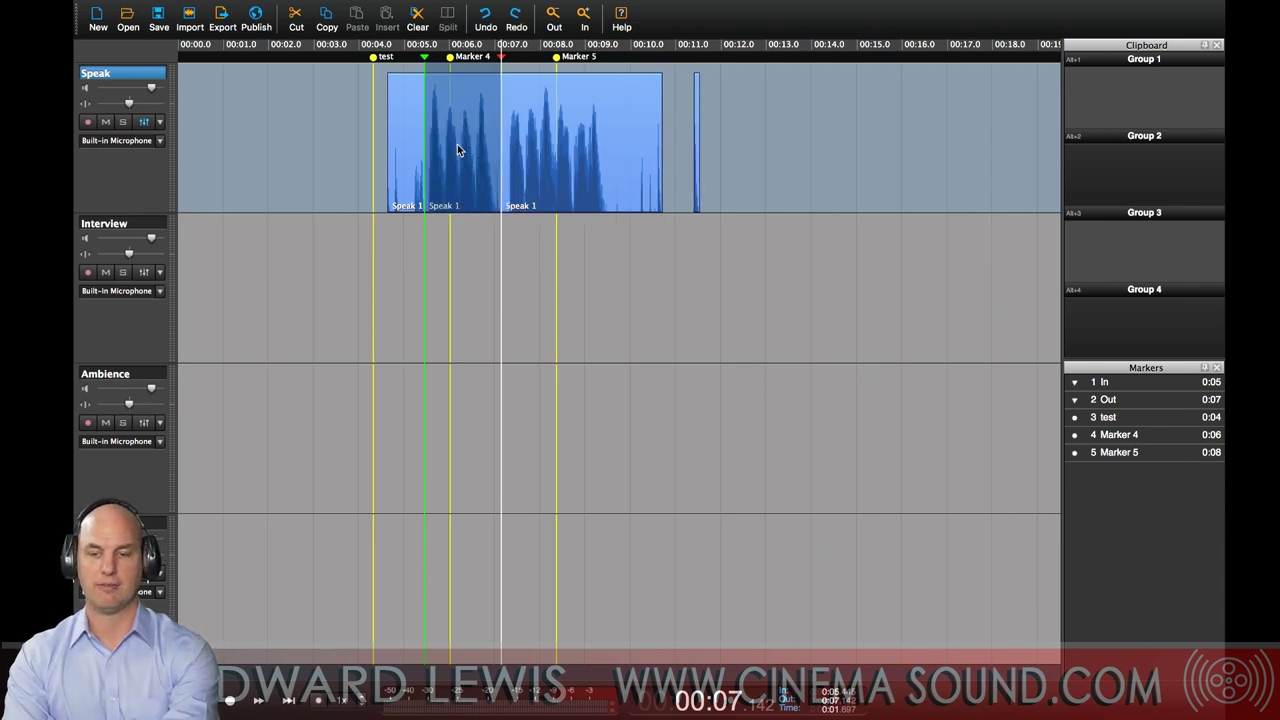
click(409, 120)
click(376, 112)
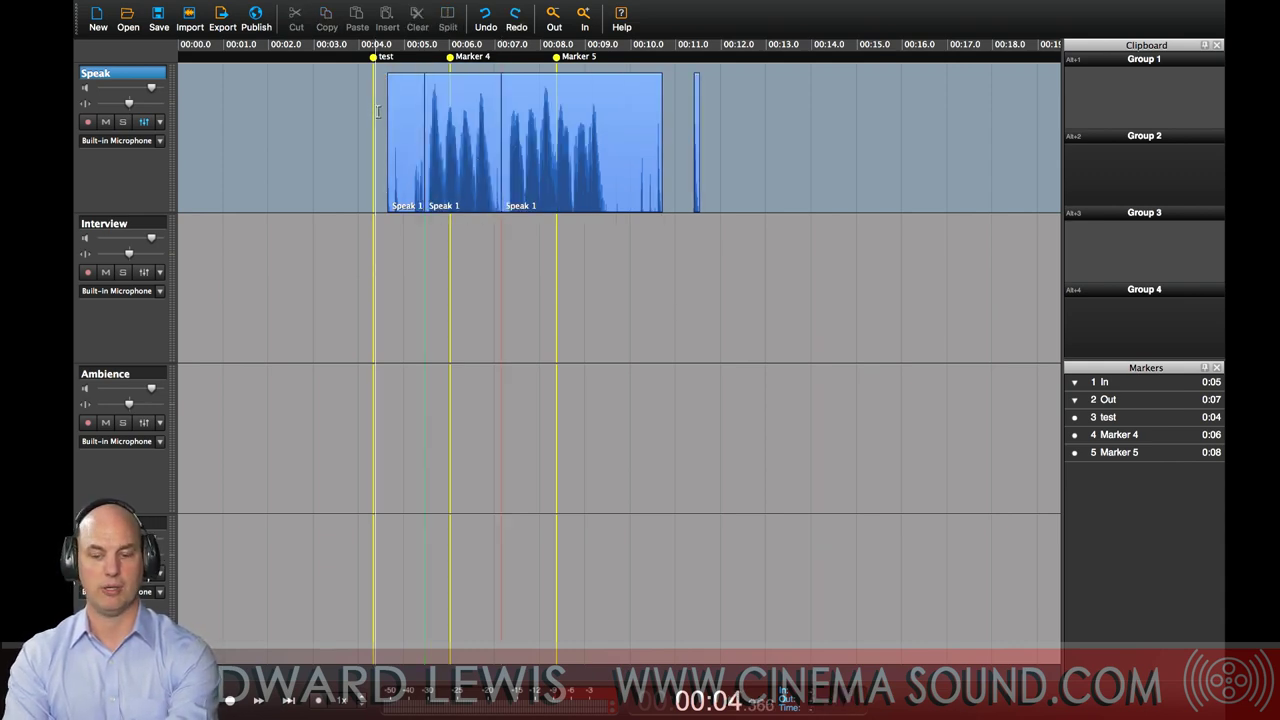
key(ctrl+z)
key(ctrl+z)
Step: Listen to the Speak clip and remove the pause between about 7.7 and 8.0 seconds, closing the gap
click(409, 110)
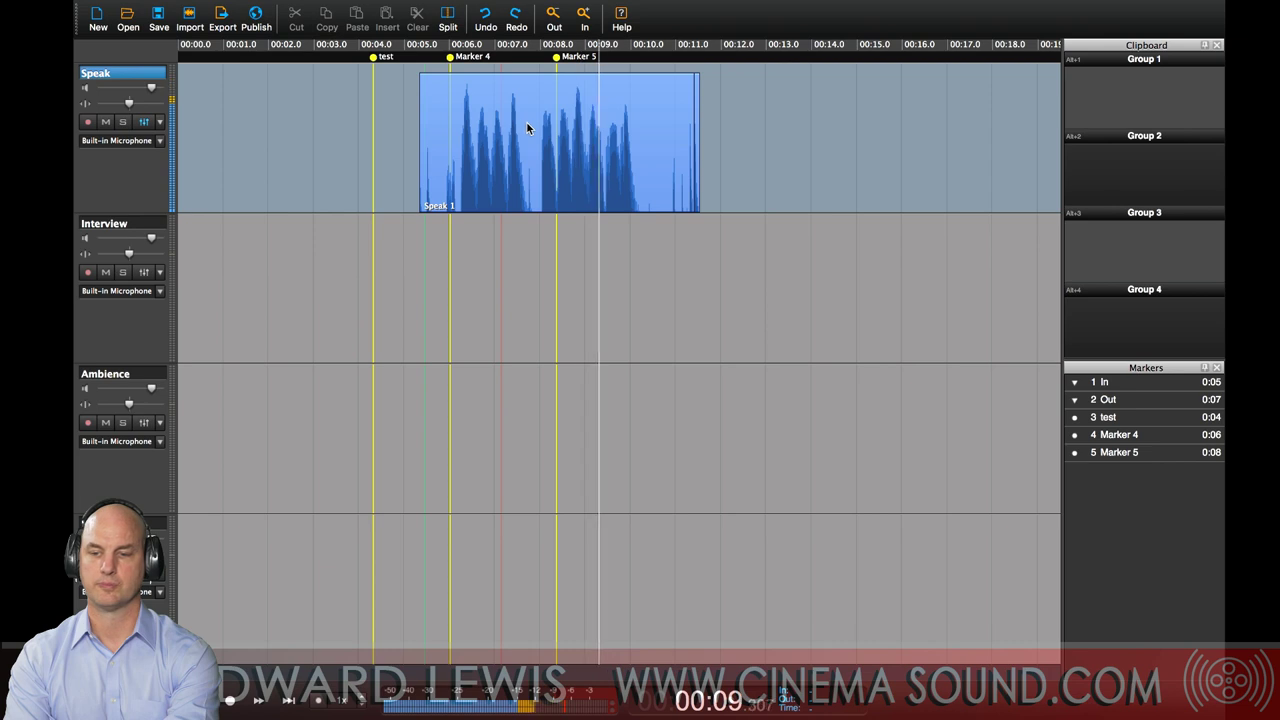
key(space)
drag(541, 181, 527, 188)
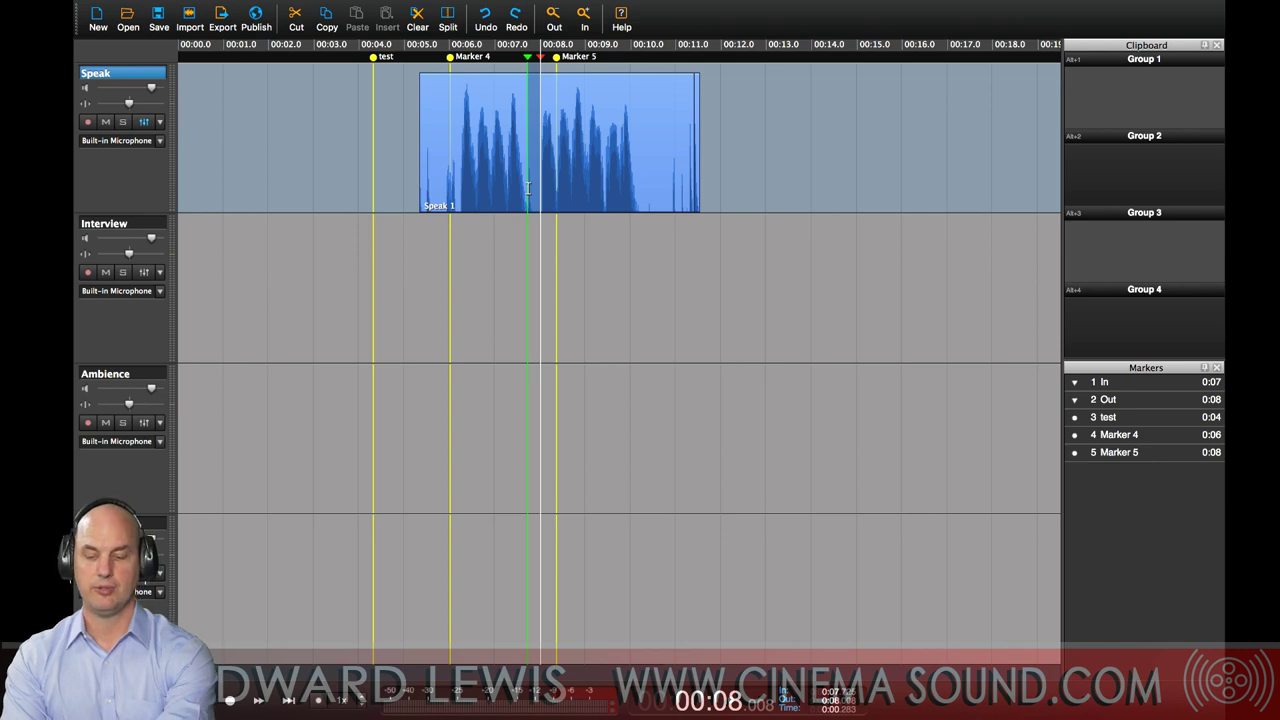
key(s)
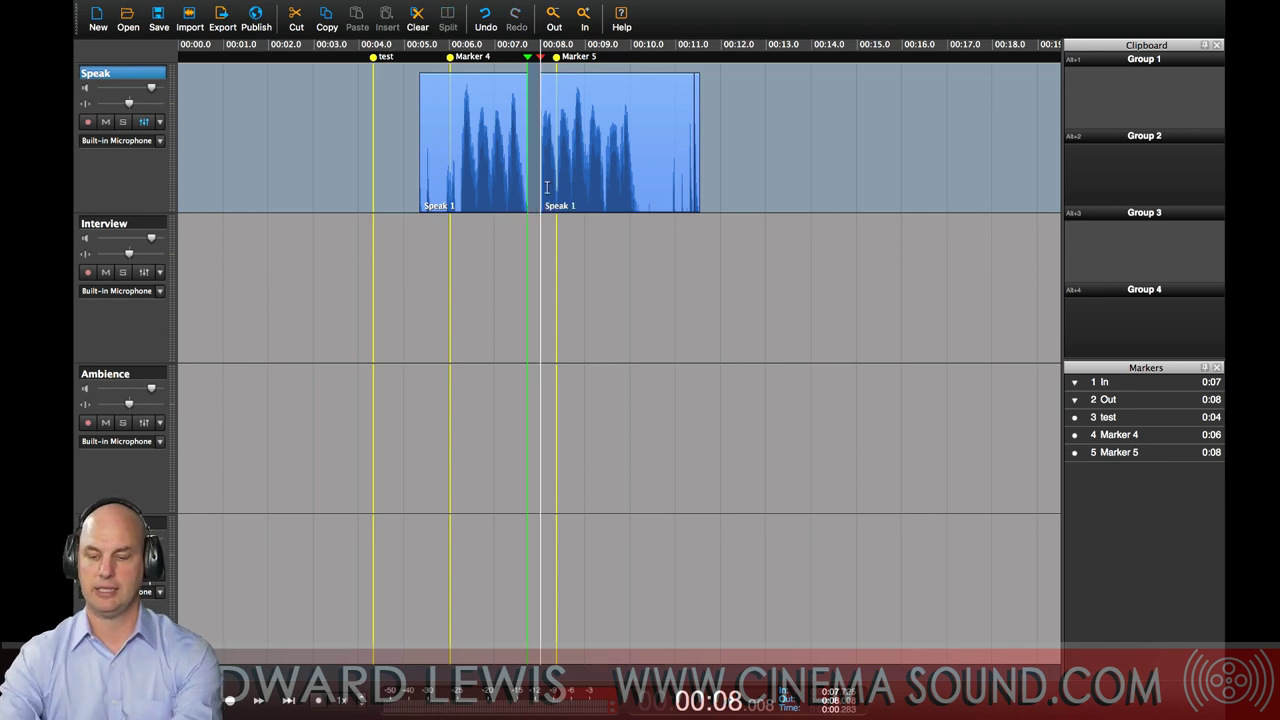
key(Delete)
Step: Play back the Speak track from about 5.4 seconds to check the tightened pause
click(459, 128)
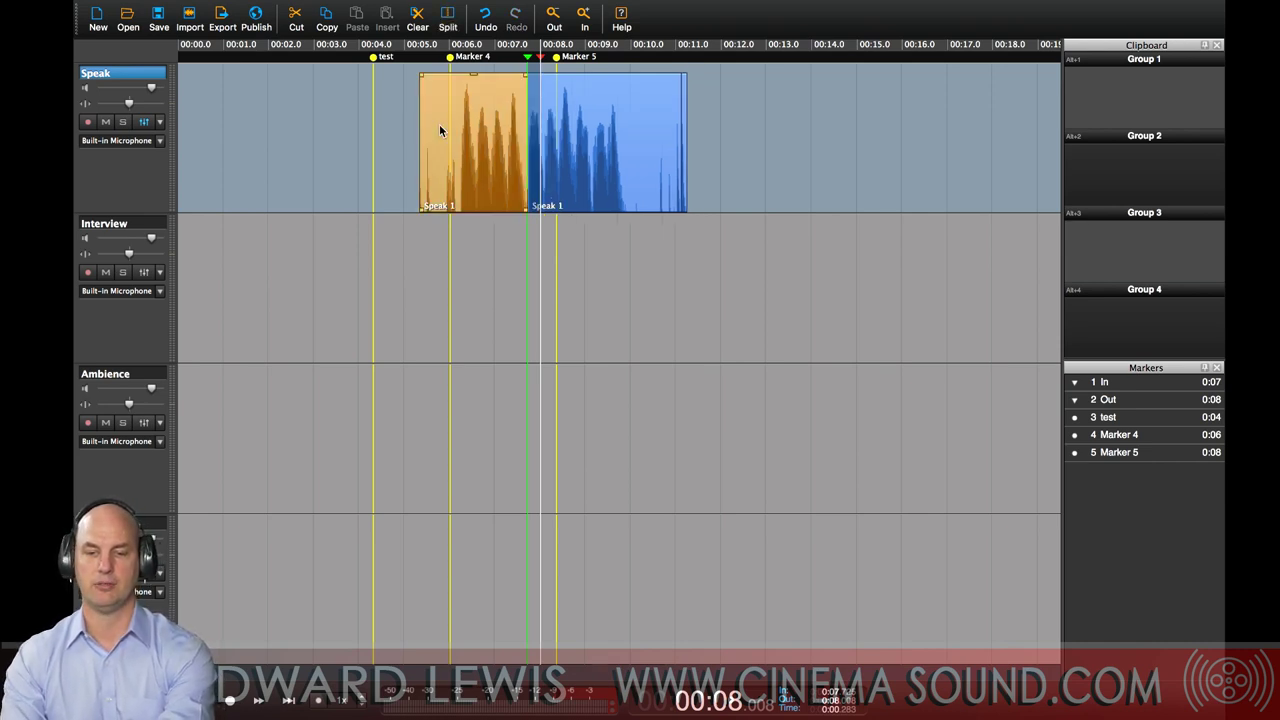
click(422, 44)
key(space)
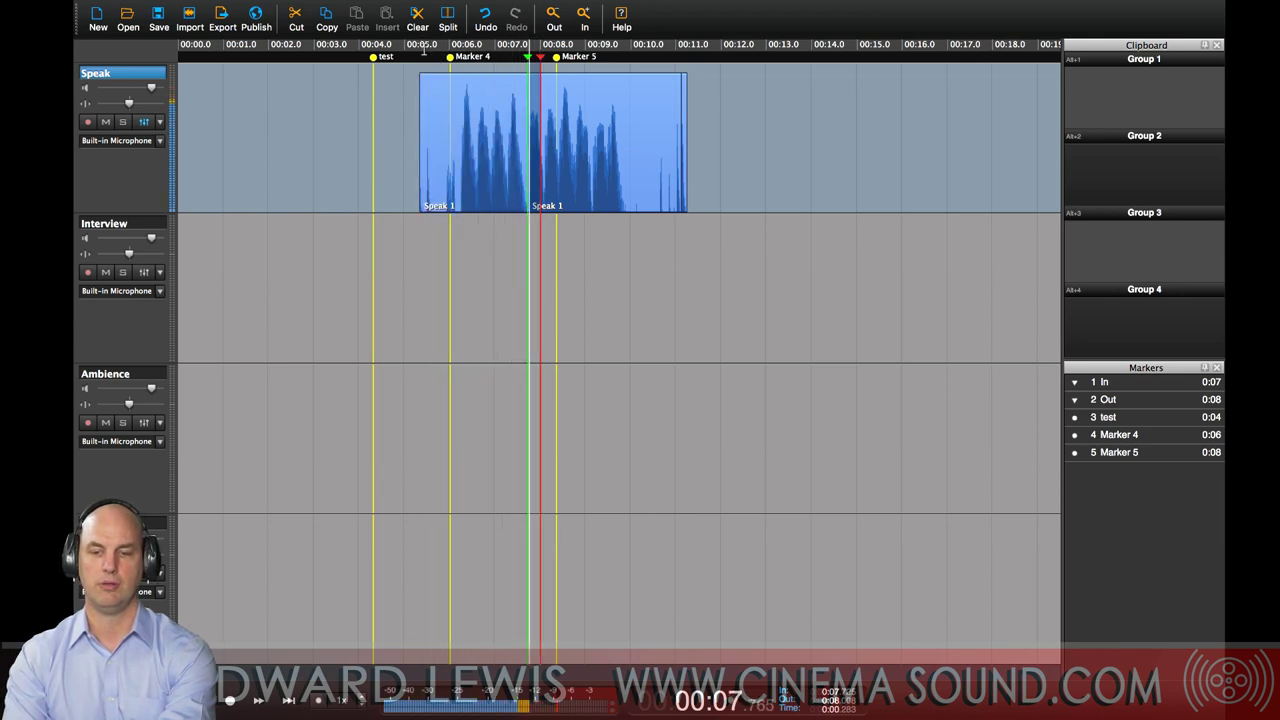
key(space)
Step: Delete the silence after the last phrase and before the first phrase on the Speak track, and play the result
drag(628, 185, 732, 186)
key(Delete)
click(404, 195)
drag(404, 195, 458, 193)
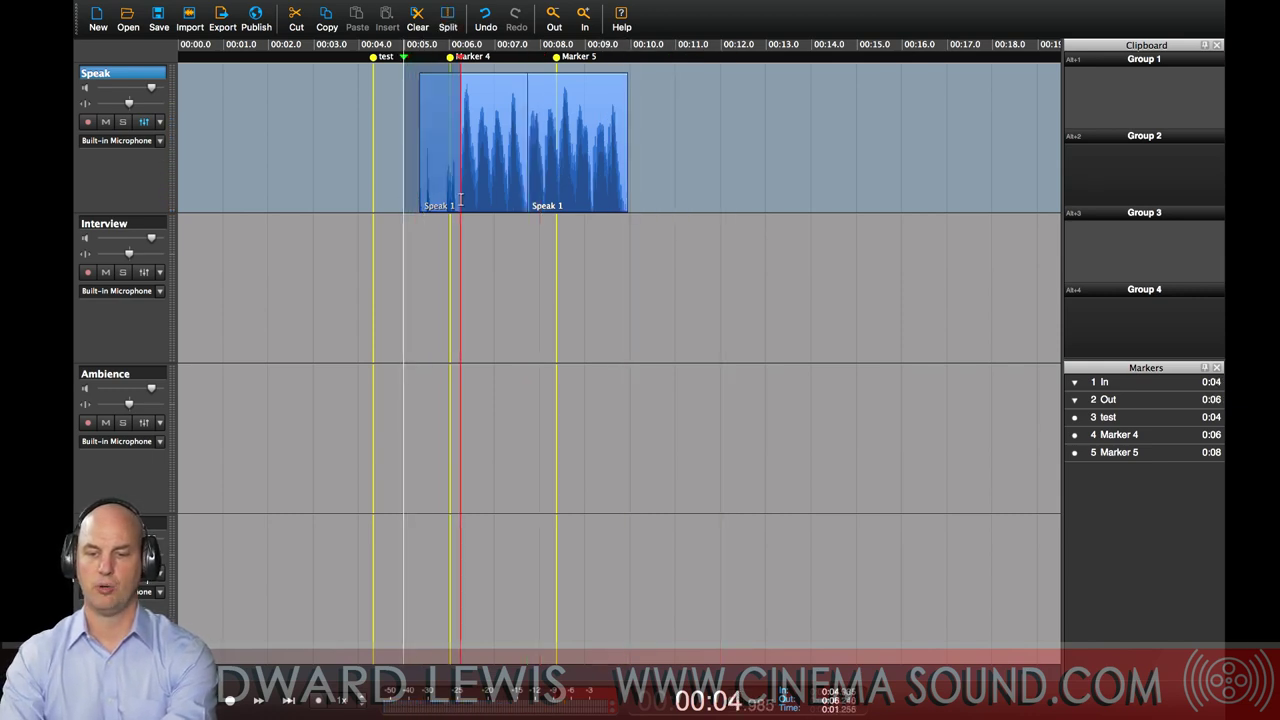
key(Delete)
key(space)
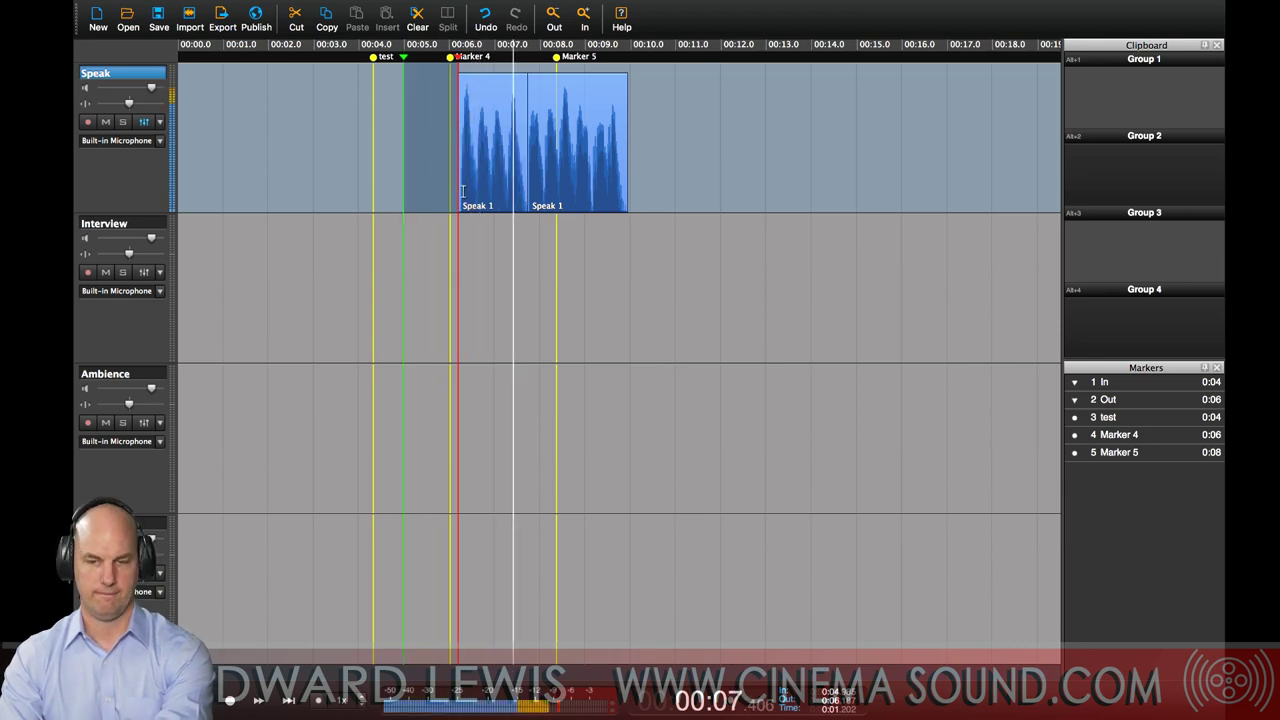
key(space)
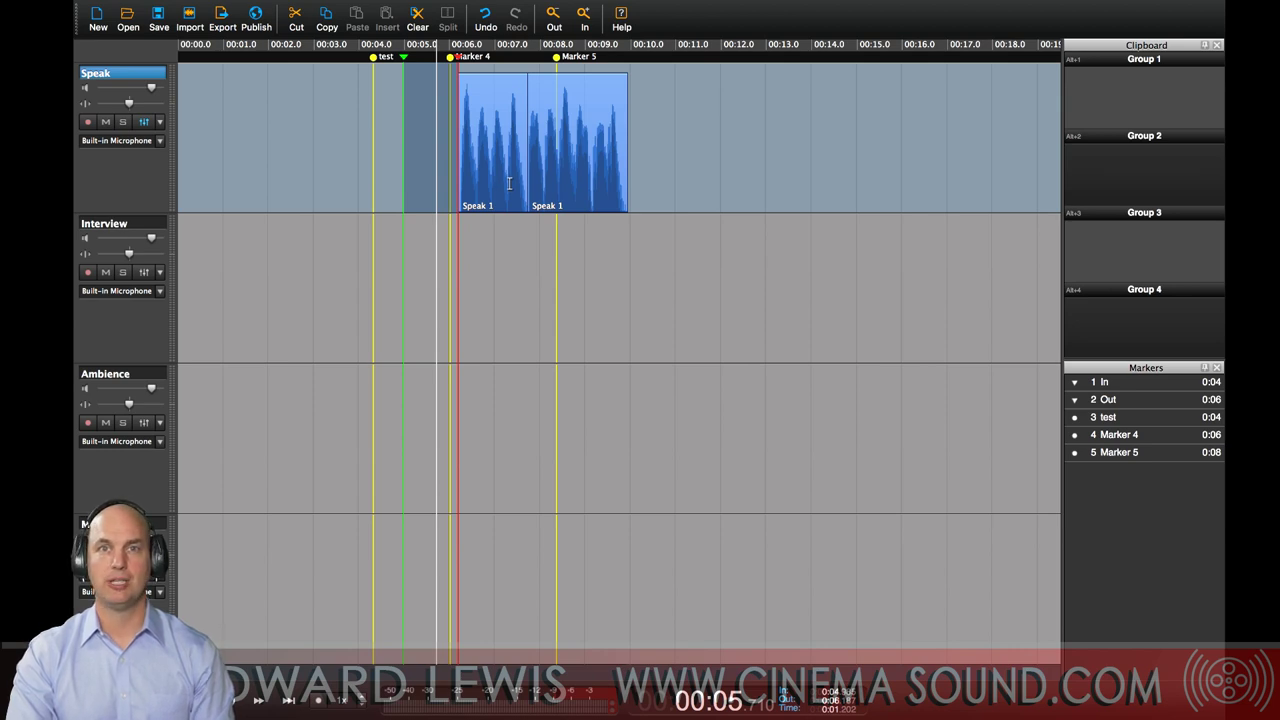
Step: Undo the silence trims, the pause removal and the earlier clip moves on the Speak track
key(super+z)
key(super+z)
key(super+z)
key(super+z)
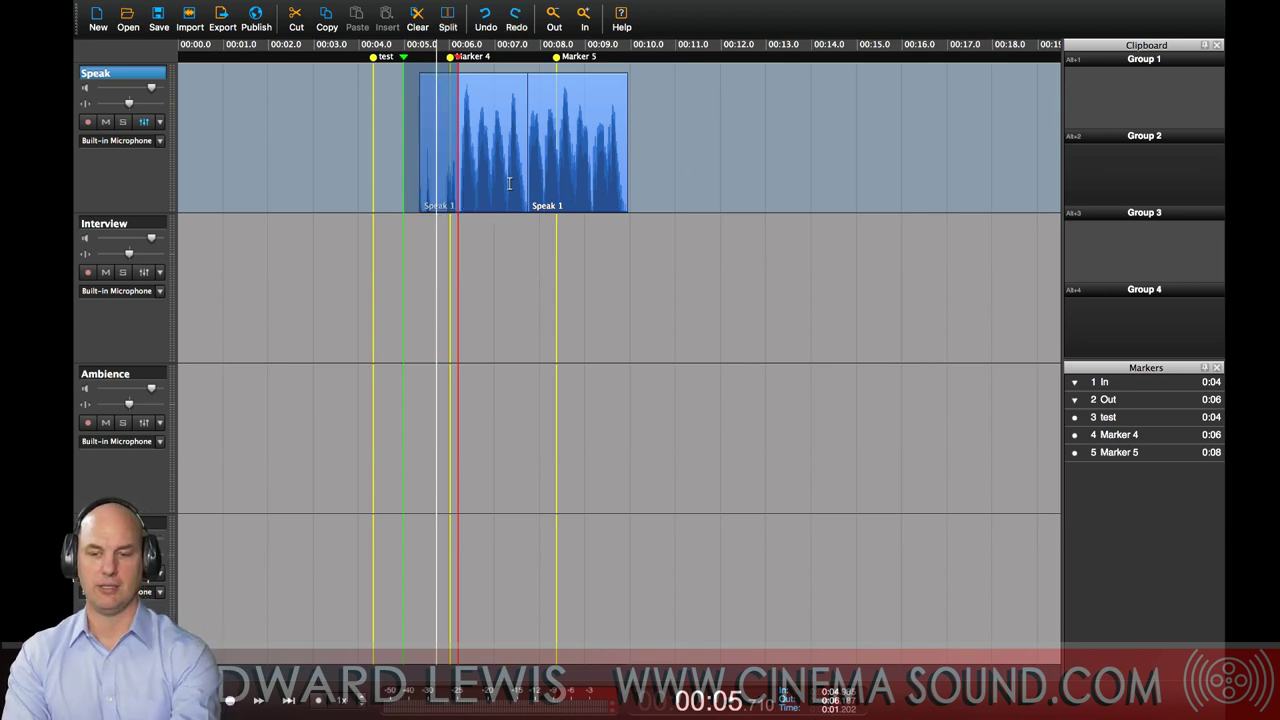
key(super+z)
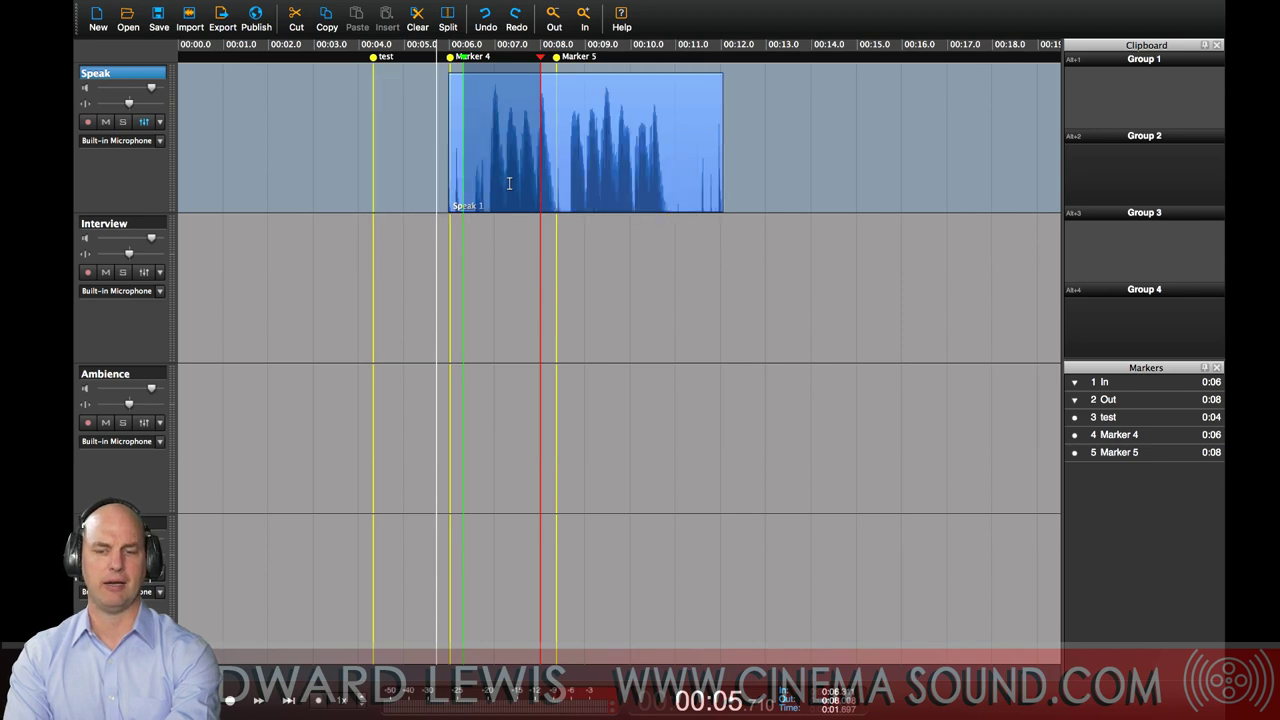
Step: Place a copy of the Speak clip at about 0.4 seconds and cut the pause between its phrases, closing the gap
drag(647, 117, 378, 135)
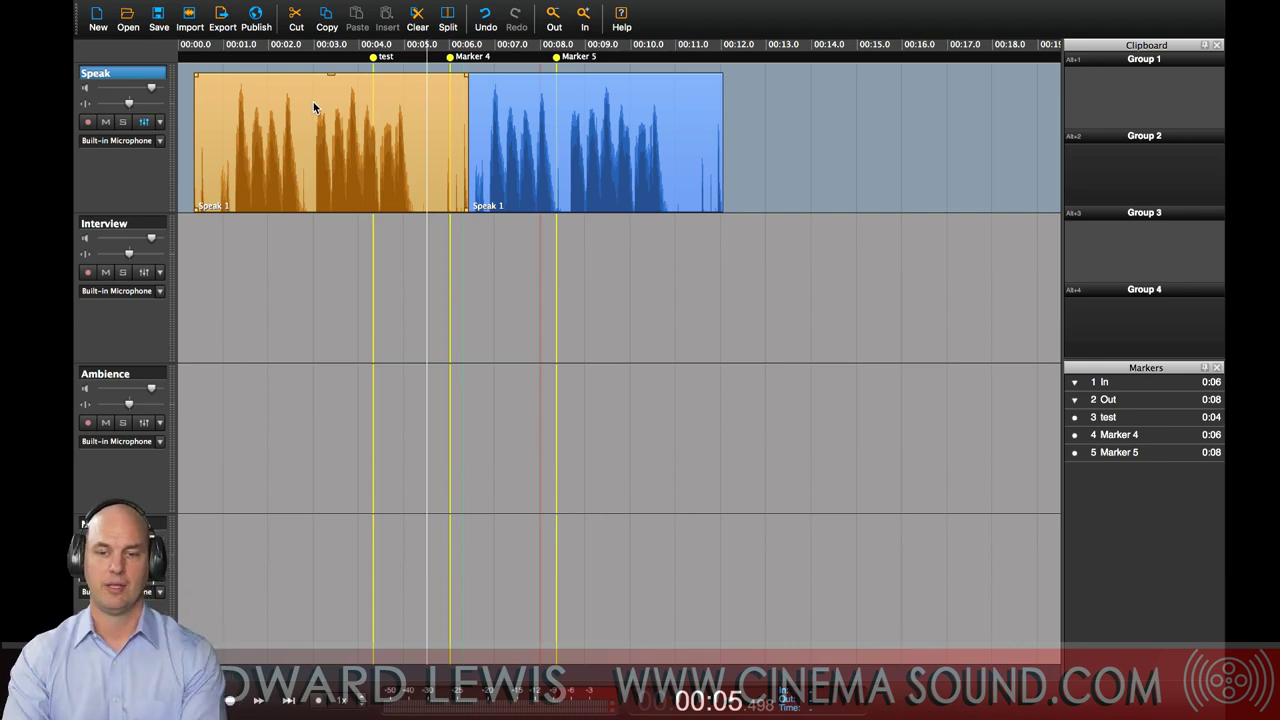
click(309, 174)
drag(314, 190, 302, 193)
key(Delete)
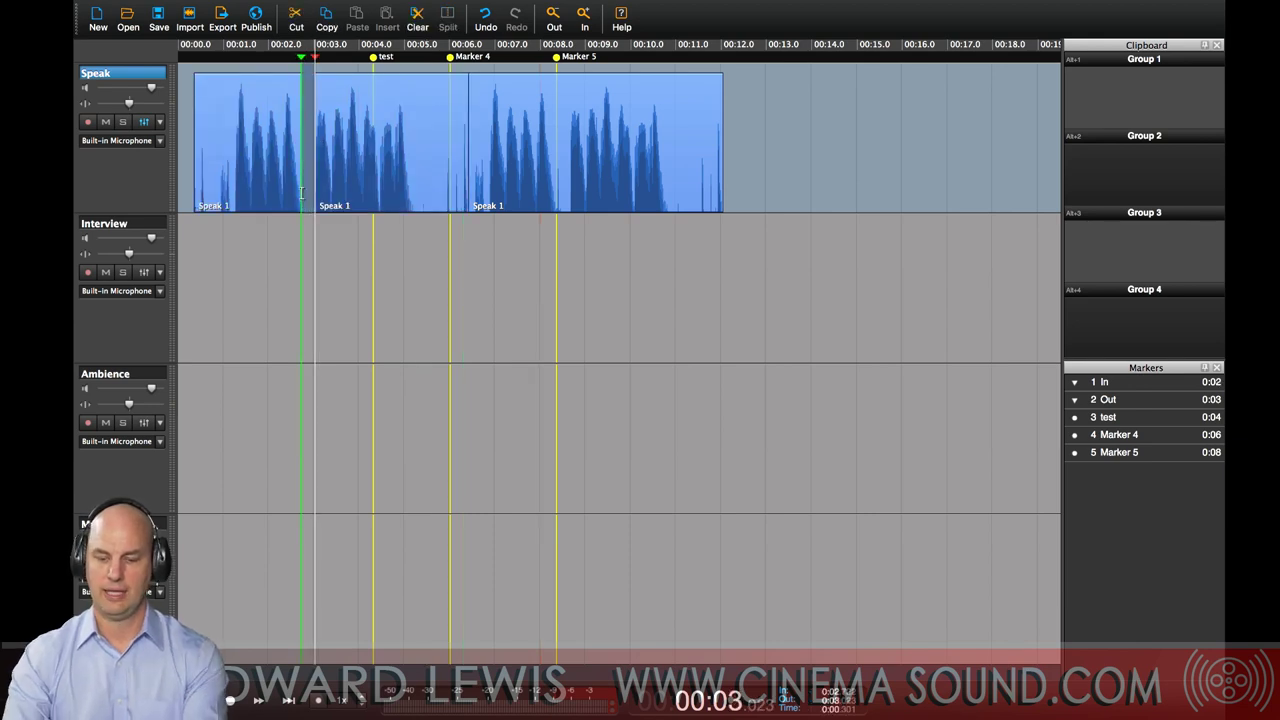
click(349, 197)
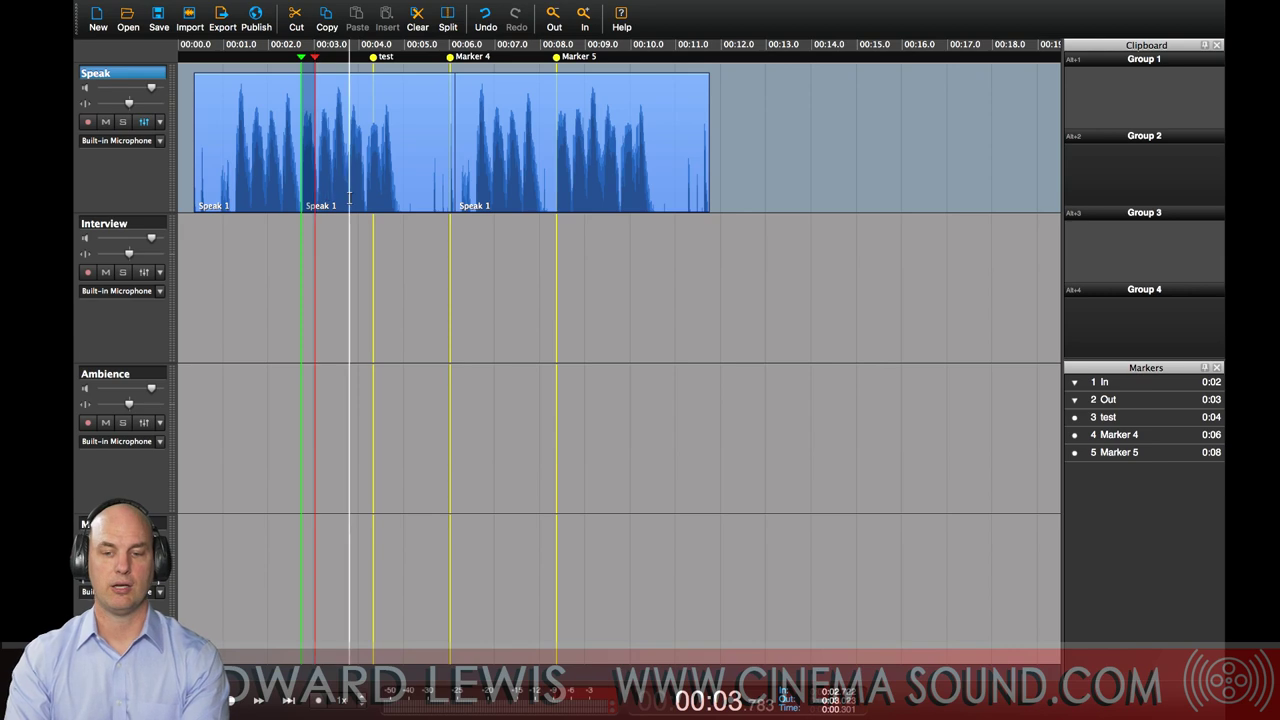
Step: Move the last clip on the Speak track to start at about 7.5 seconds
click(342, 172)
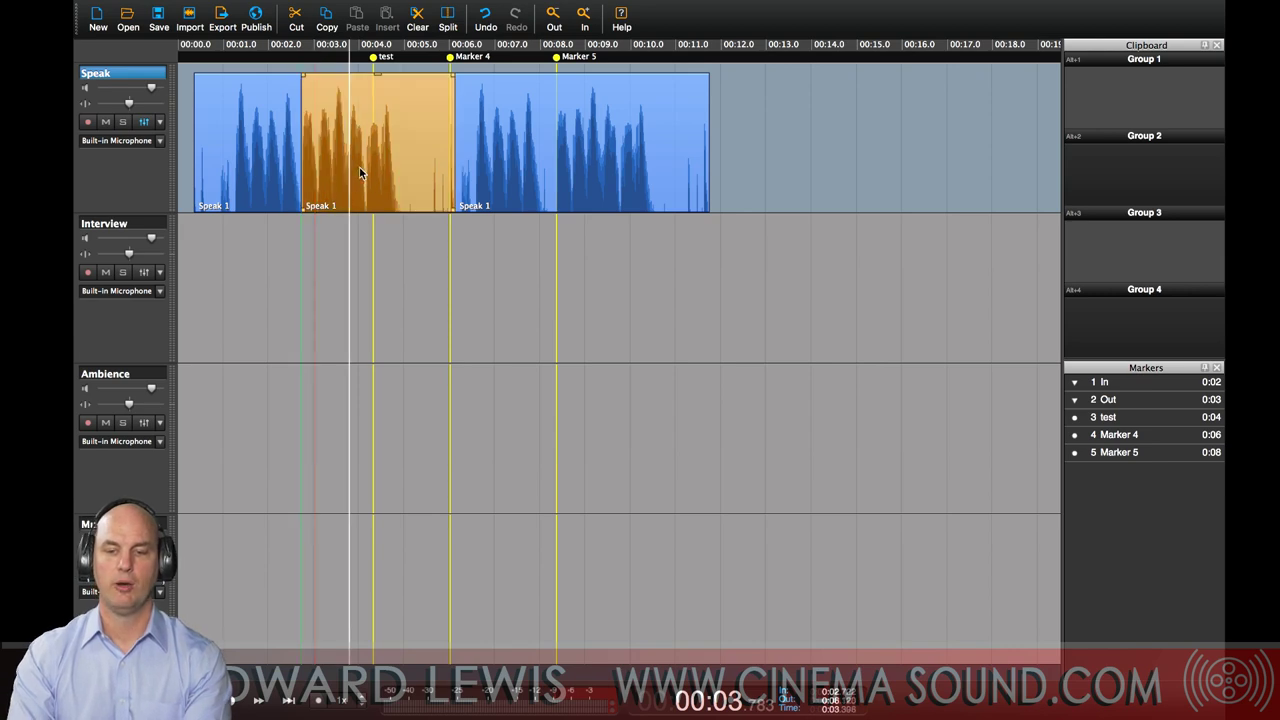
click(504, 176)
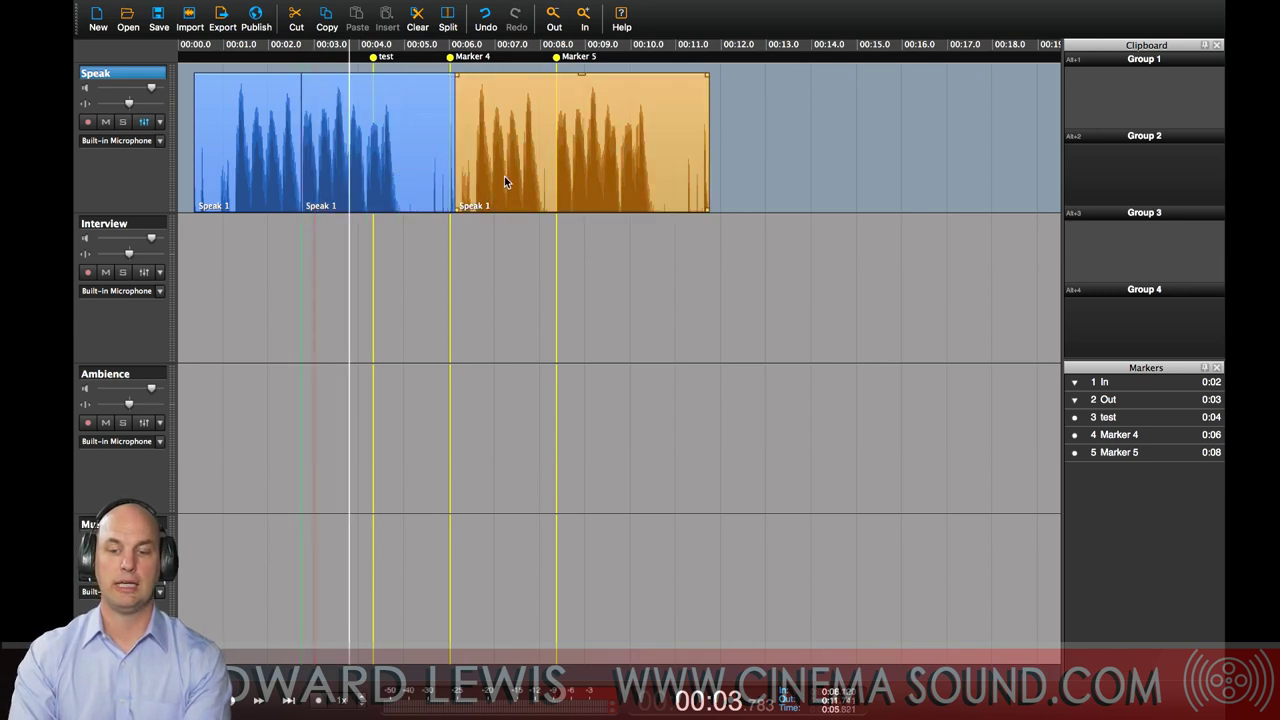
drag(527, 152, 597, 161)
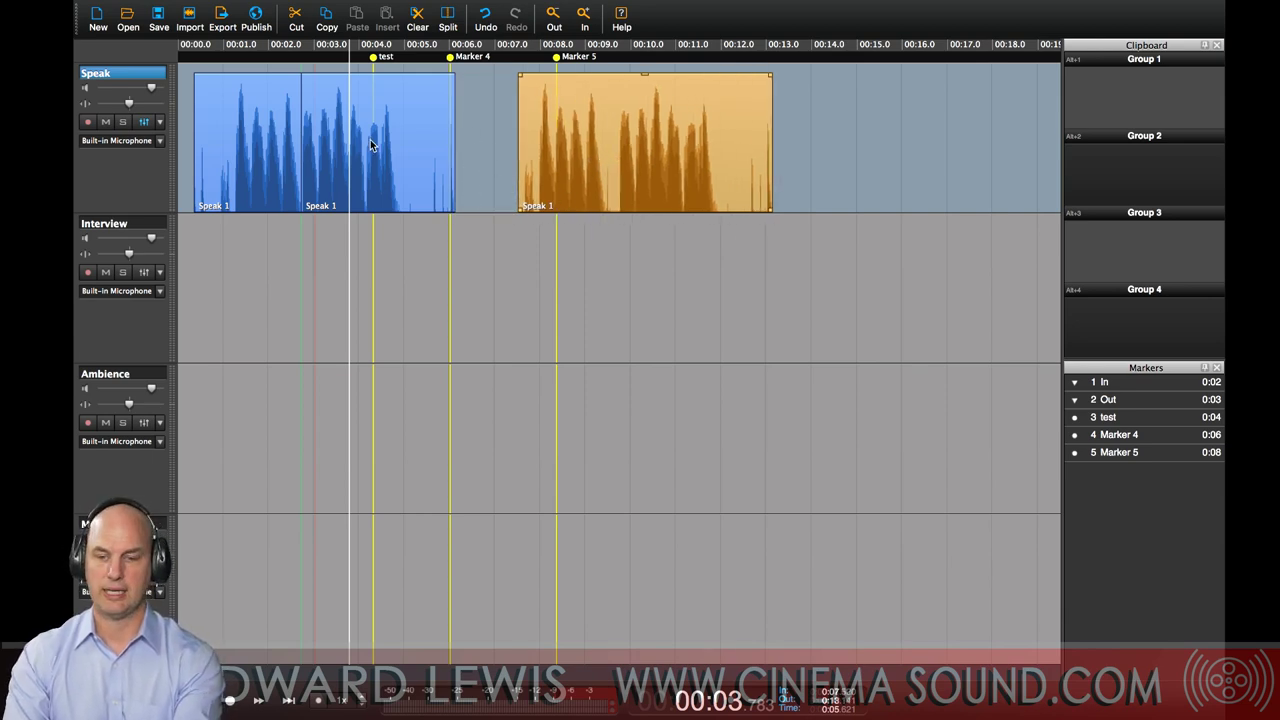
Step: Nudge the last Speak clip earlier in small increments until it starts at about 7.3 seconds
key(alt+Left)
key(alt+Left)
key(alt+Left)
key(alt+Left)
key(alt+Left)
key(alt+Left)
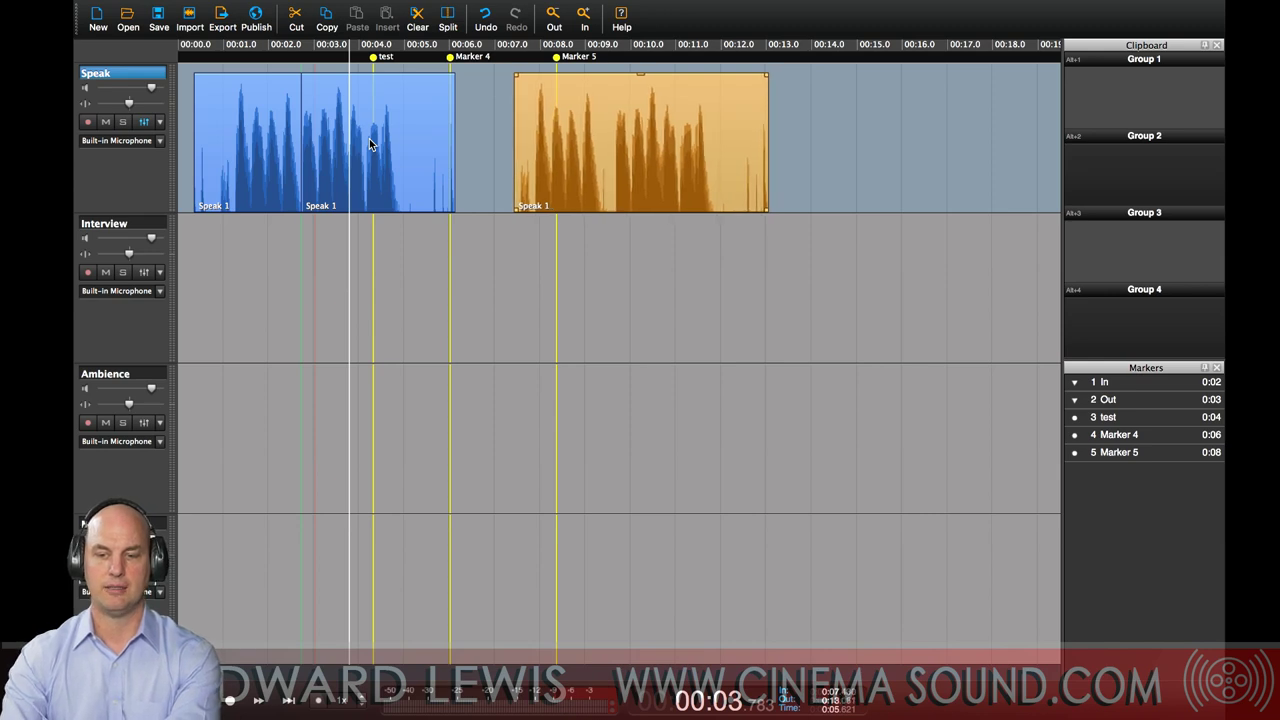
key(alt+Left)
key(alt+Left)
key(alt+Left)
key(alt+Left)
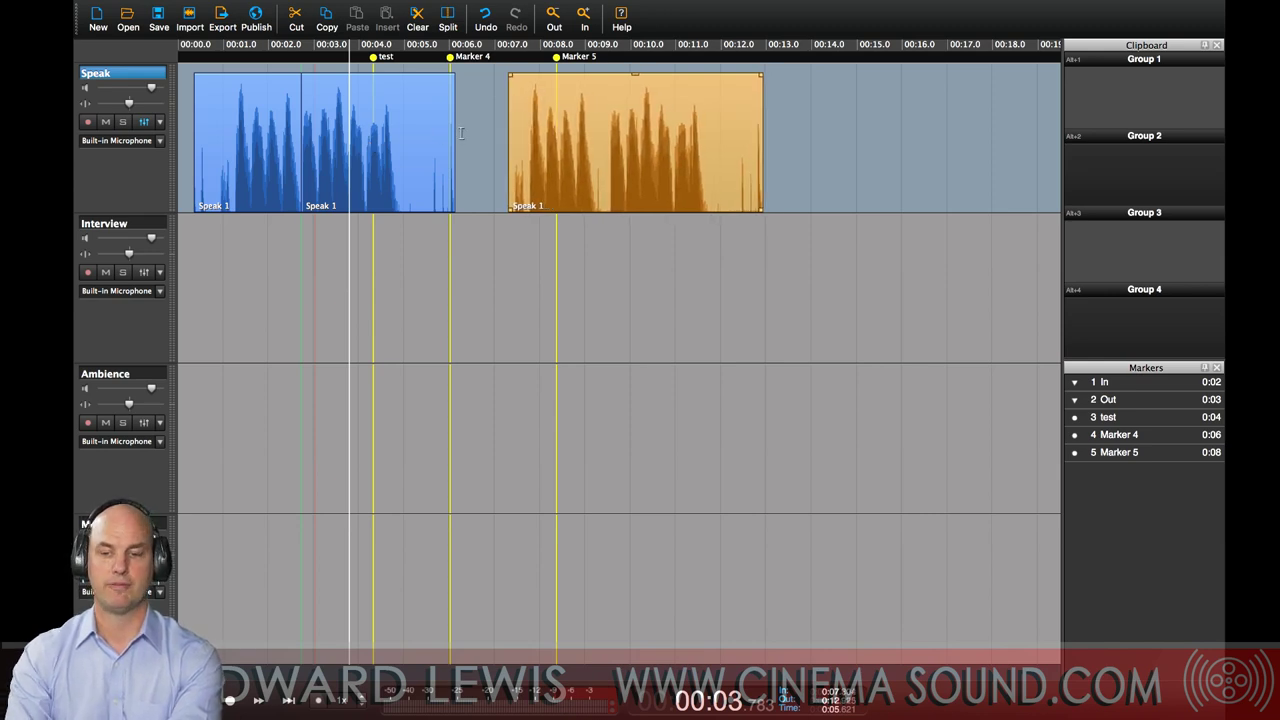
Step: Select the empty stretch between the last two Speak clips, from about 6.2 to 7.5 seconds, and delete it to close the gap
click(460, 158)
click(480, 164)
click(484, 192)
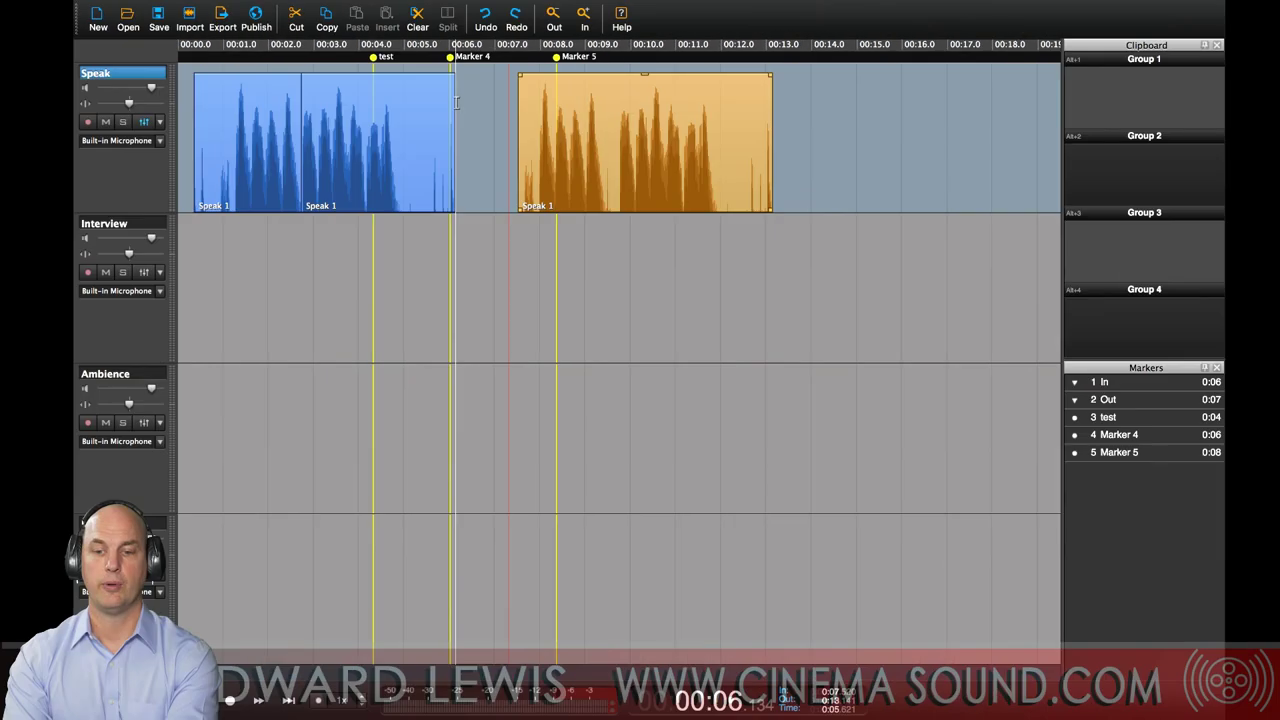
drag(459, 104, 518, 112)
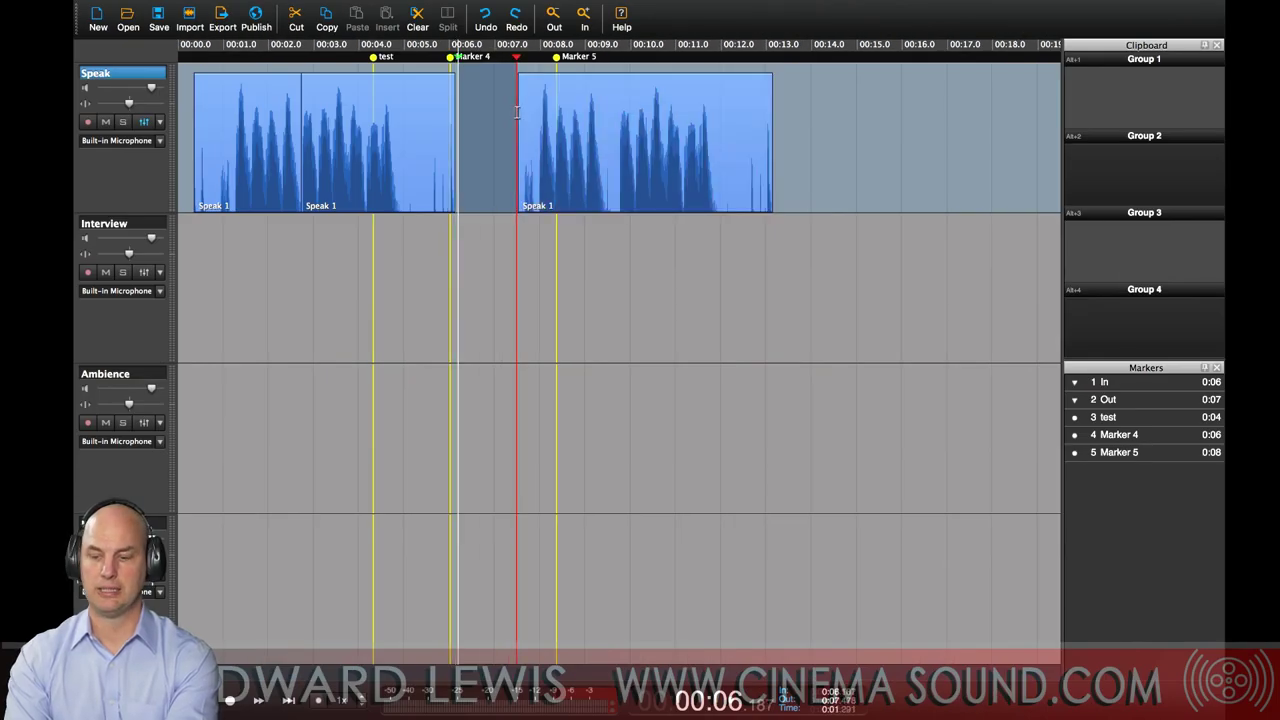
key(Delete)
click(476, 104)
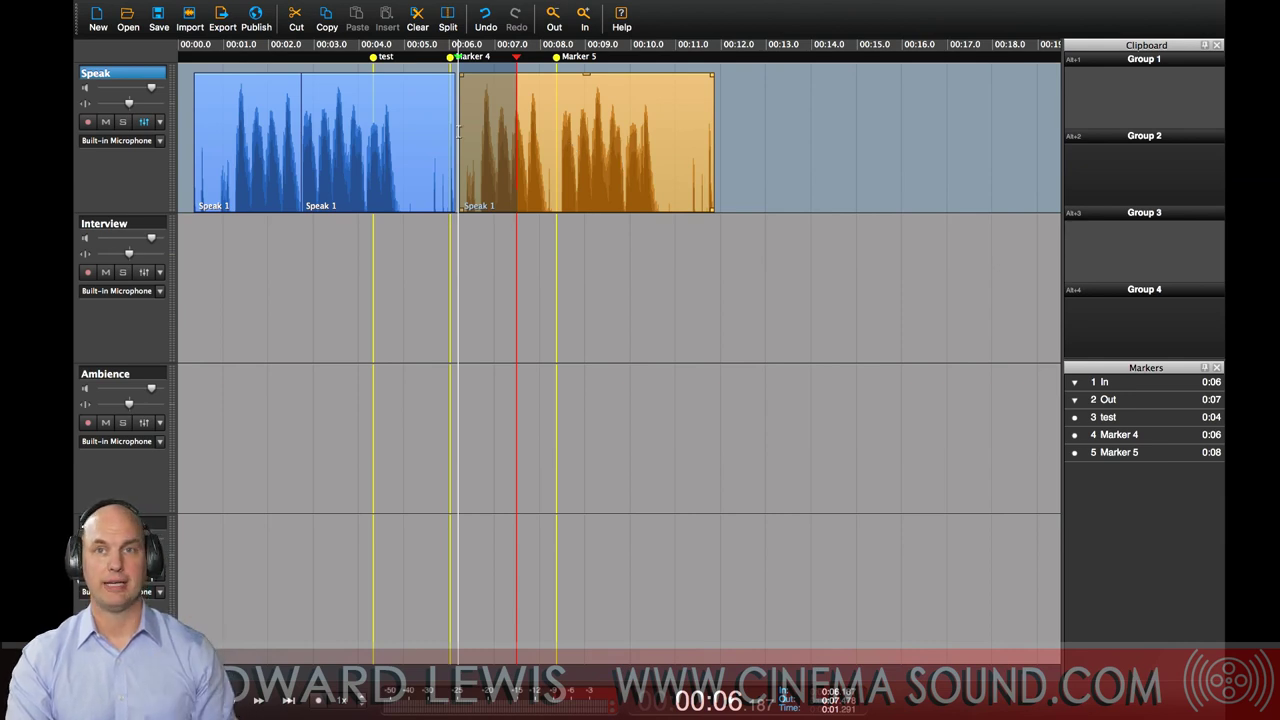
Step: Open the Speak track's Equalizer effect, boost the mid band by about 2 dB and close the equalizer
click(160, 122)
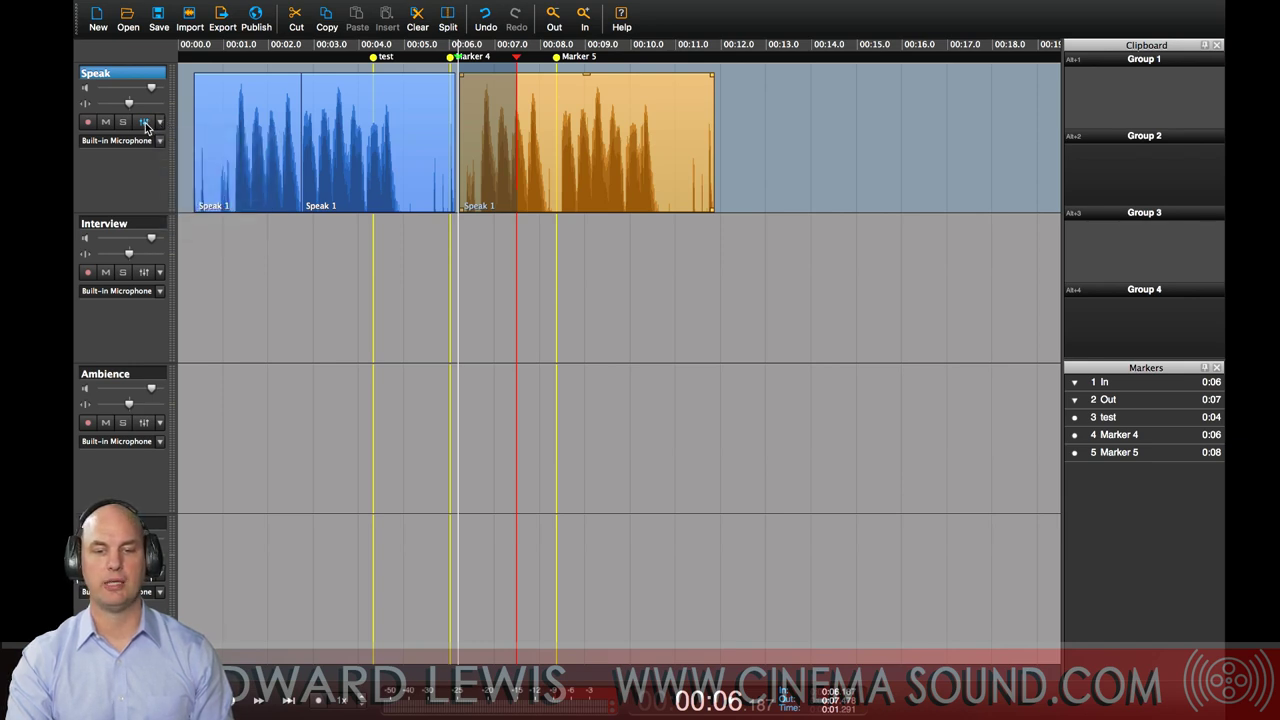
click(145, 122)
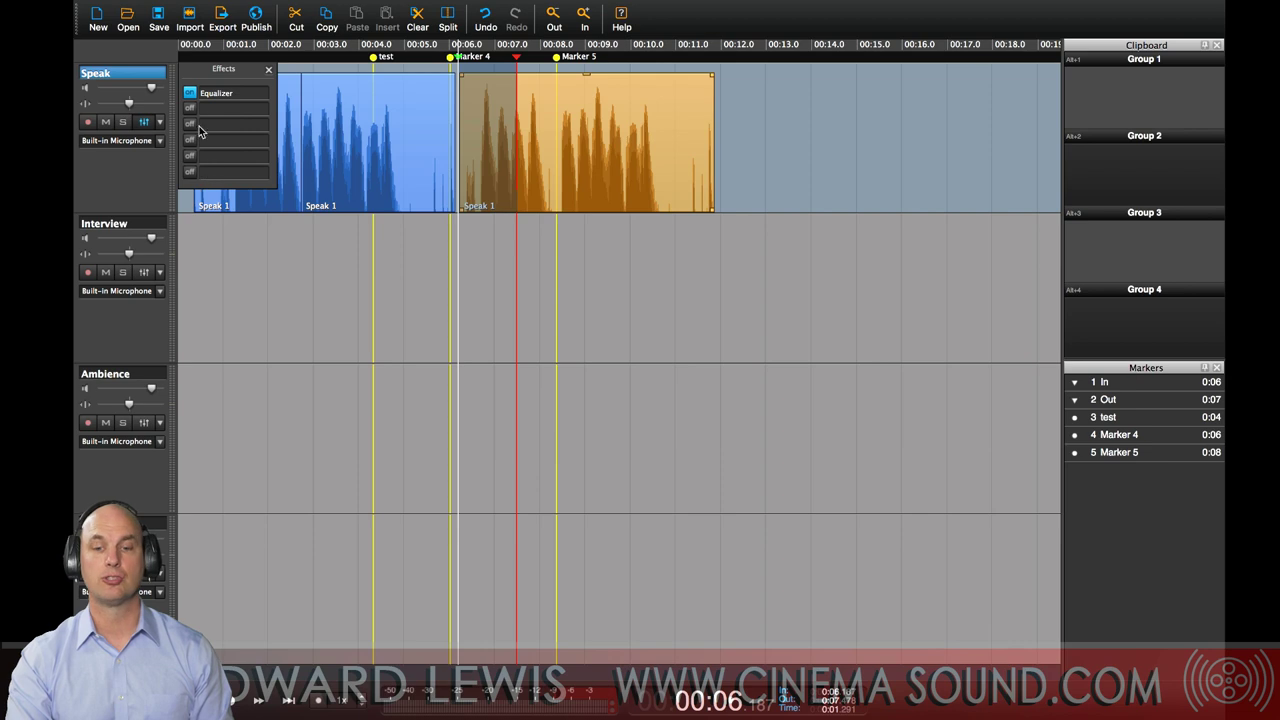
click(224, 96)
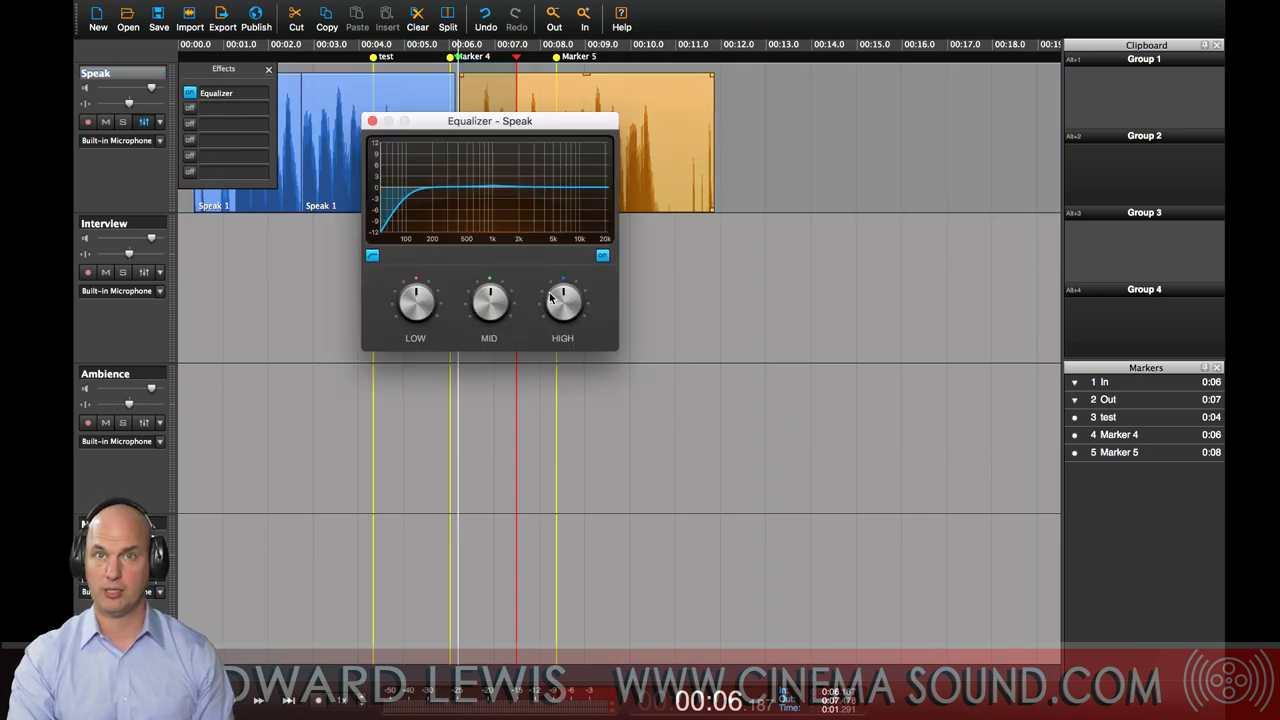
mouse_move(503, 312)
mouse_down()
mouse_move(521, 272)
mouse_move(490, 343)
mouse_move(502, 303)
mouse_up()
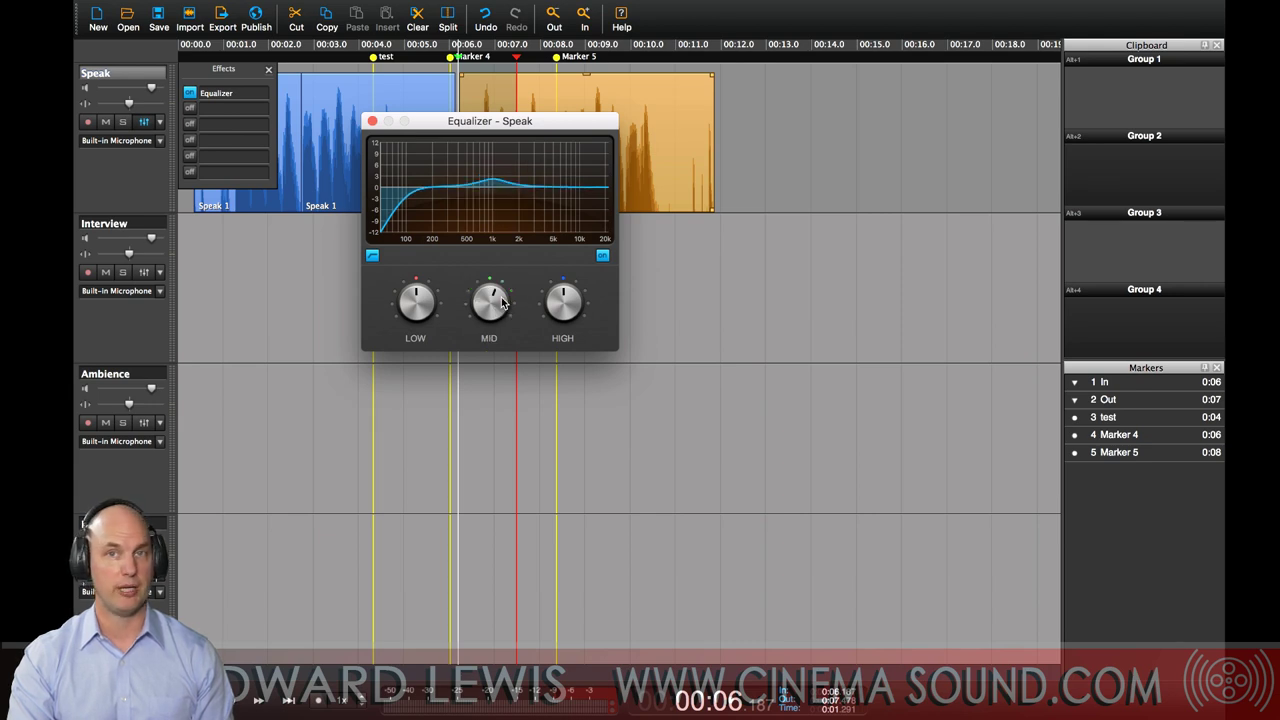
click(372, 121)
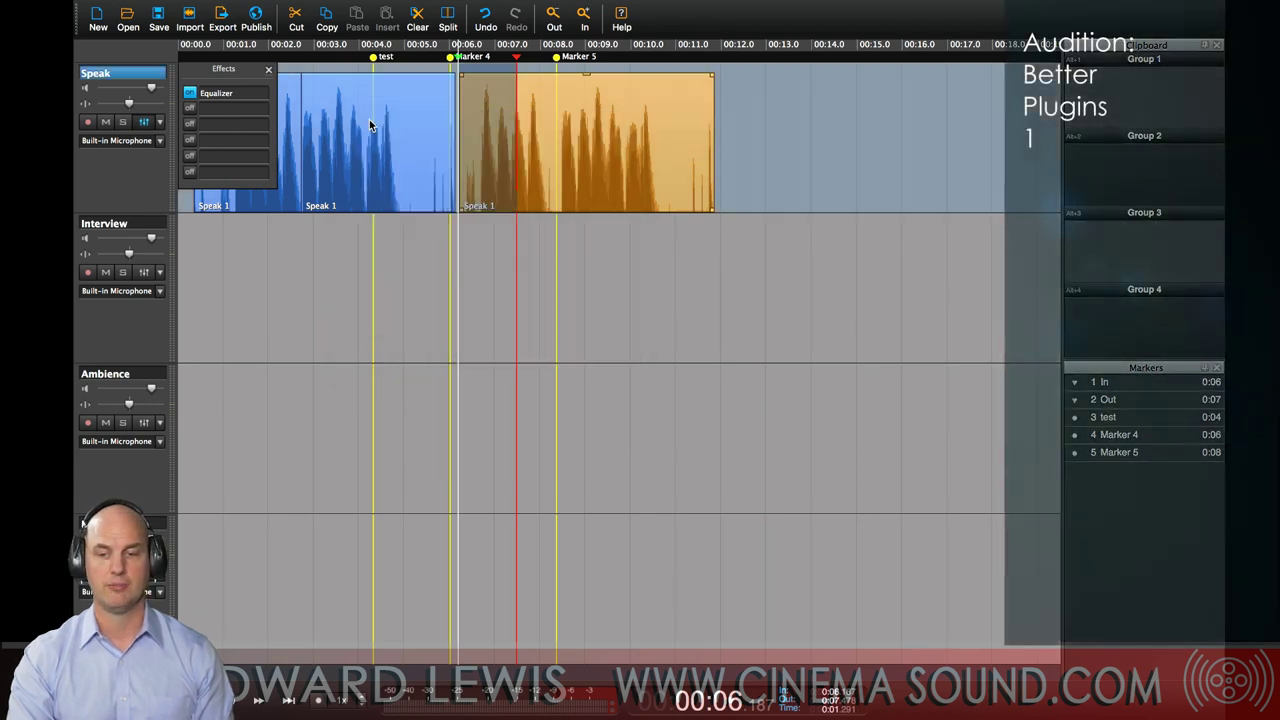
Step: Add Compressor and Noise Reduction to the Speak track's next two free effect slots, closing their windows when finished
click(215, 108)
click(264, 131)
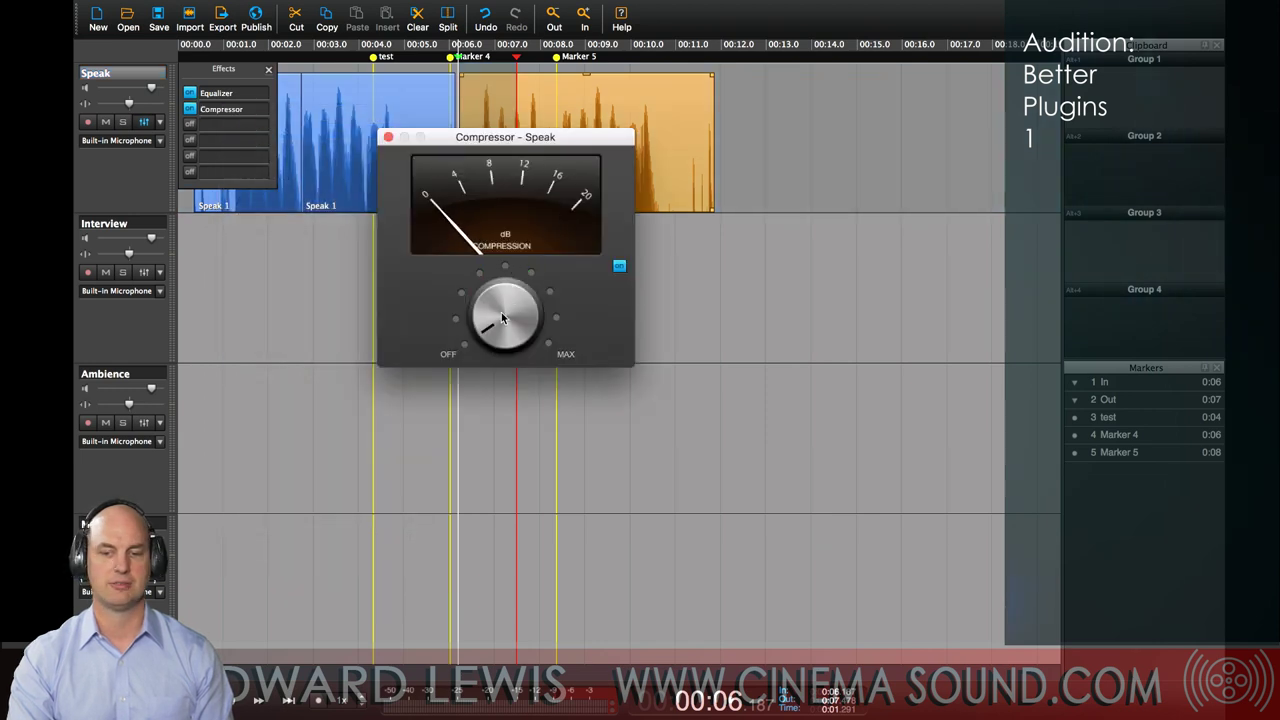
click(239, 124)
mouse_move(318, 400)
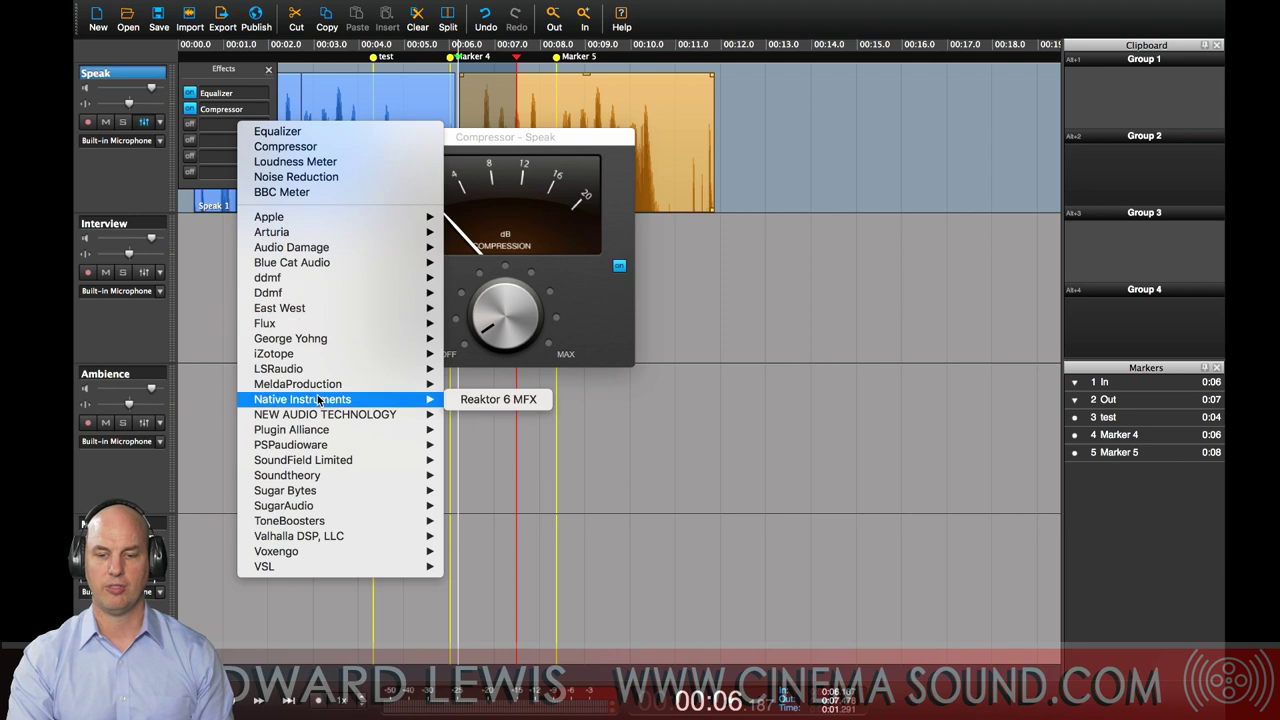
click(360, 176)
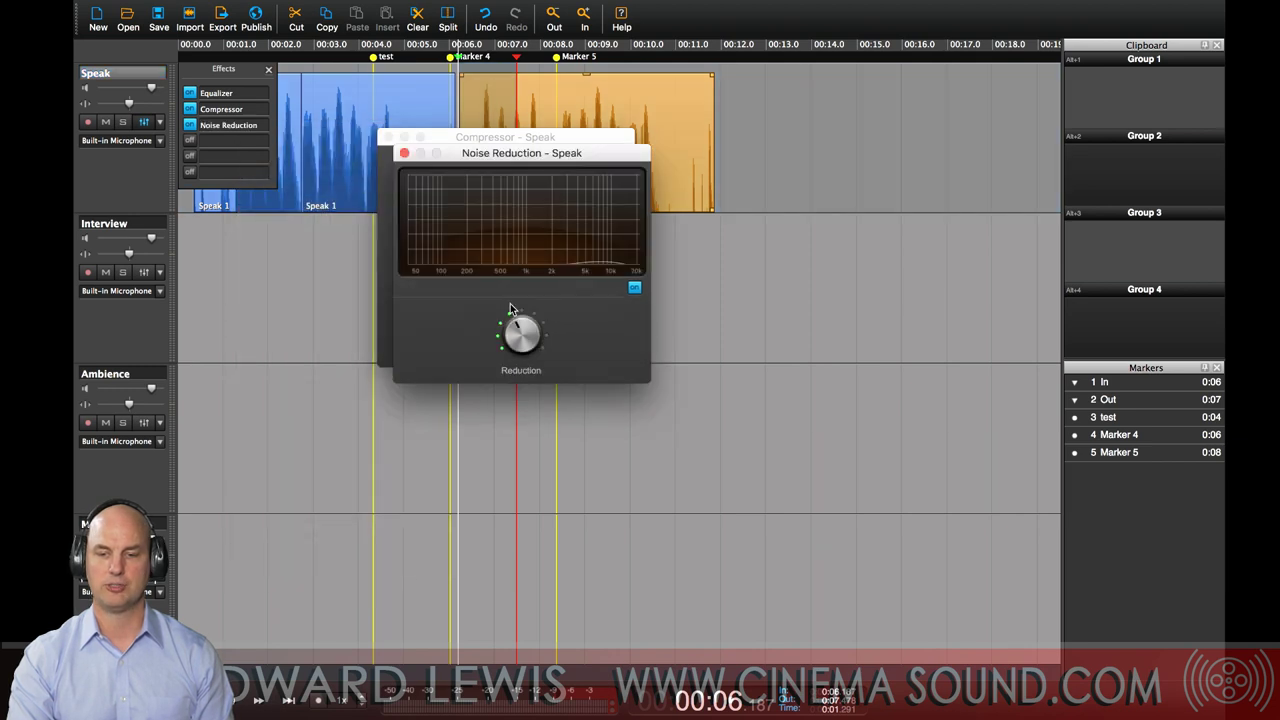
drag(529, 342, 555, 292)
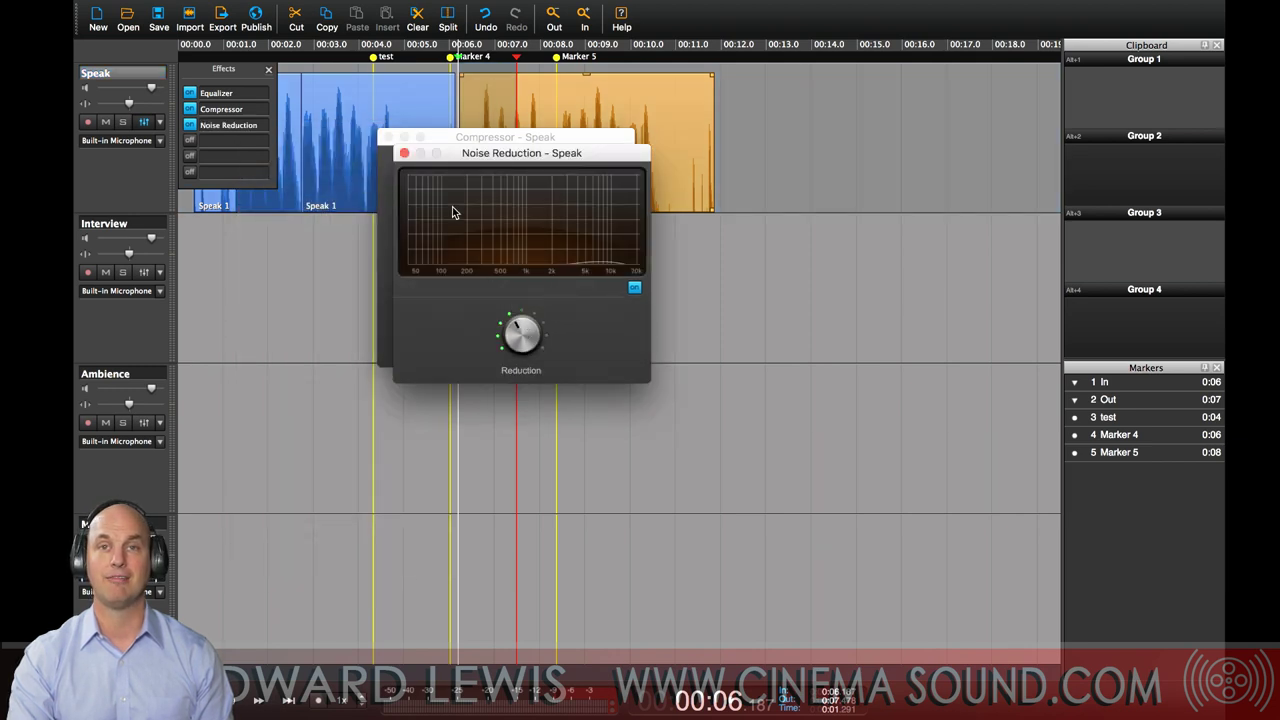
click(404, 152)
click(389, 137)
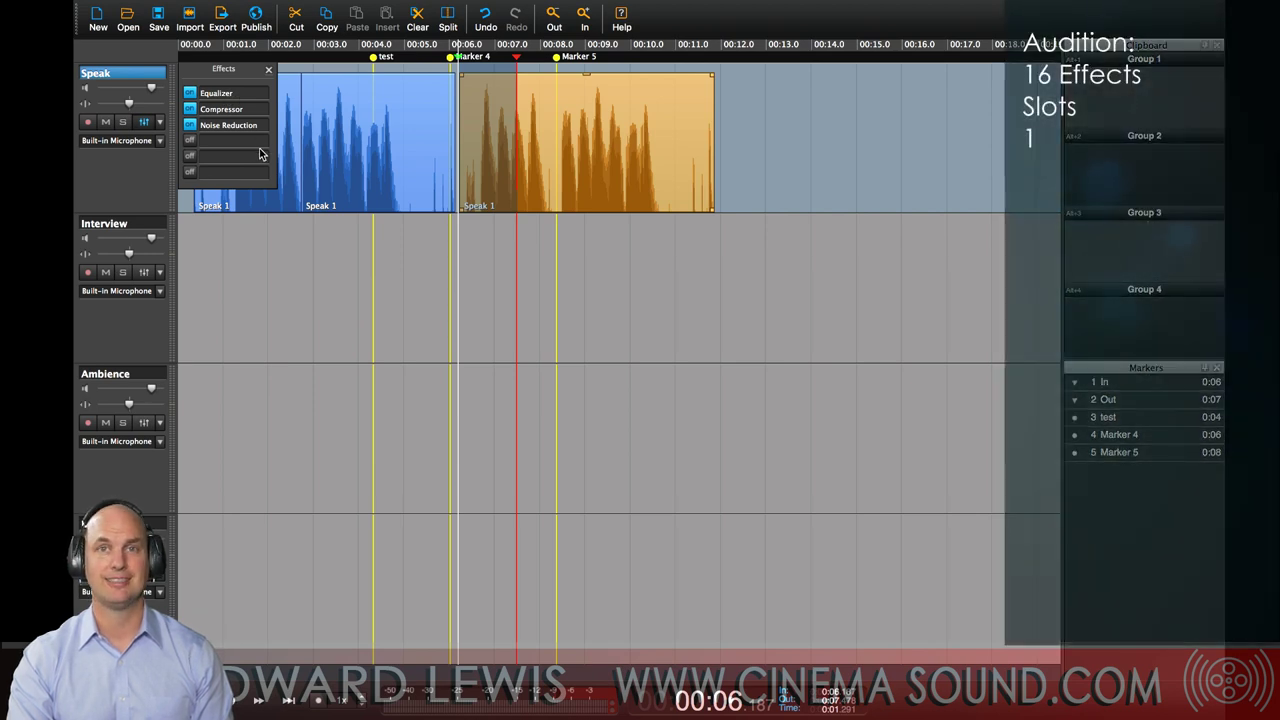
click(230, 126)
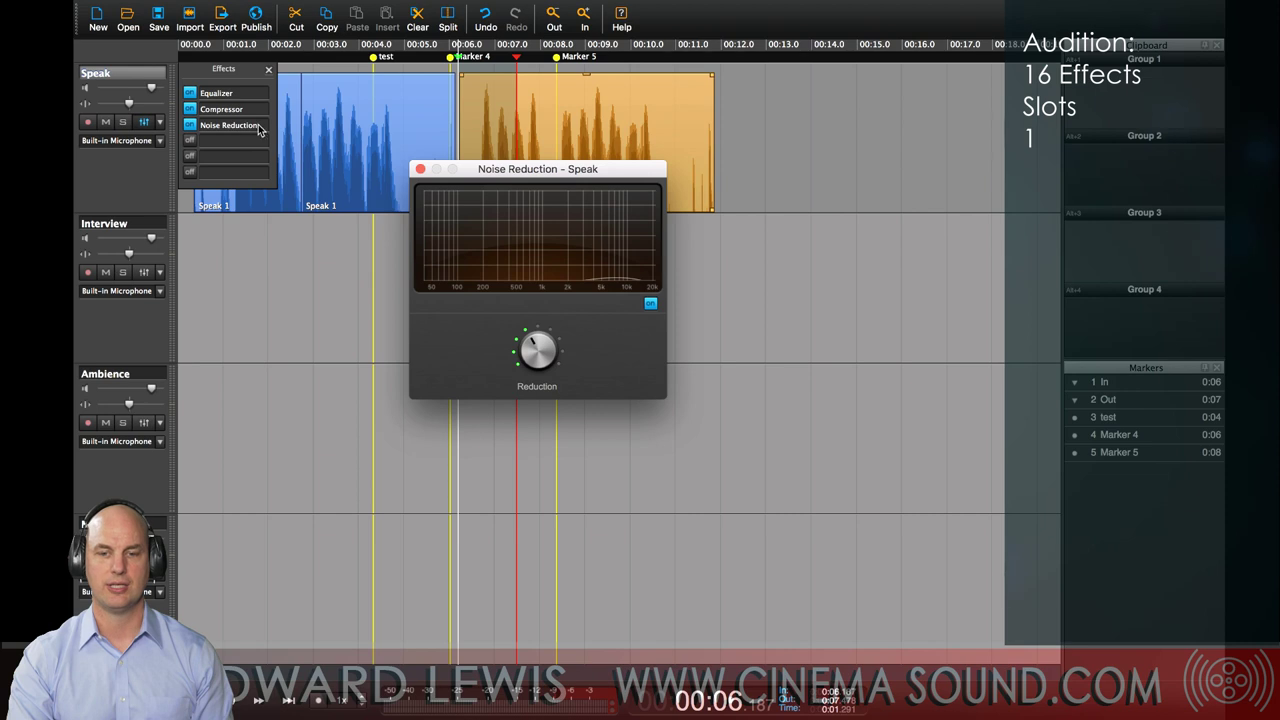
click(420, 169)
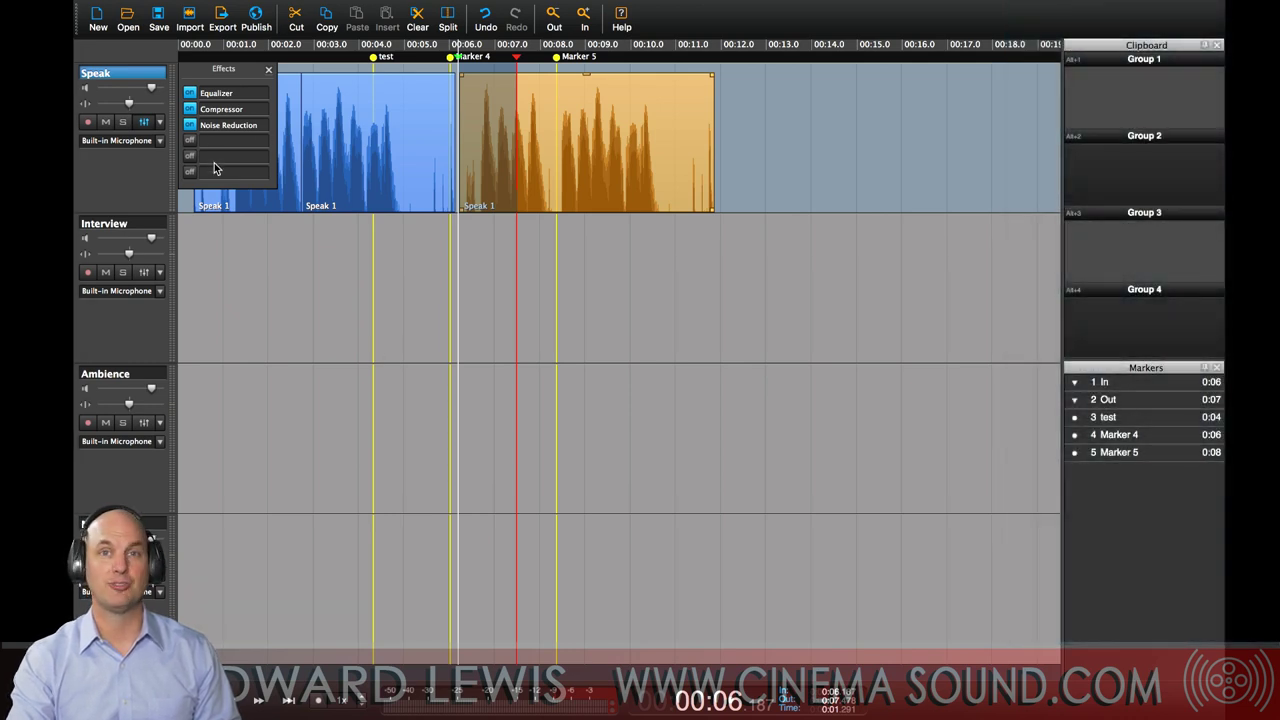
Step: Run Magic Levels on the selected Speak clip and close its window
click(316, 8)
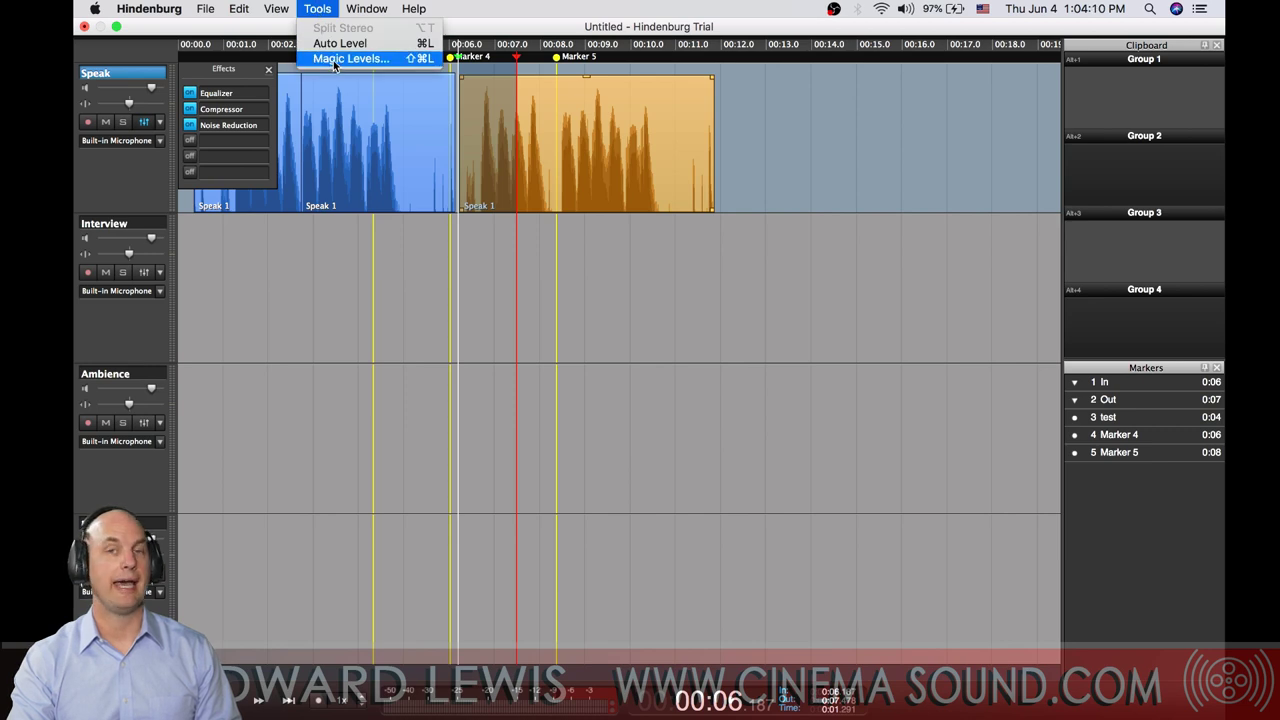
click(335, 60)
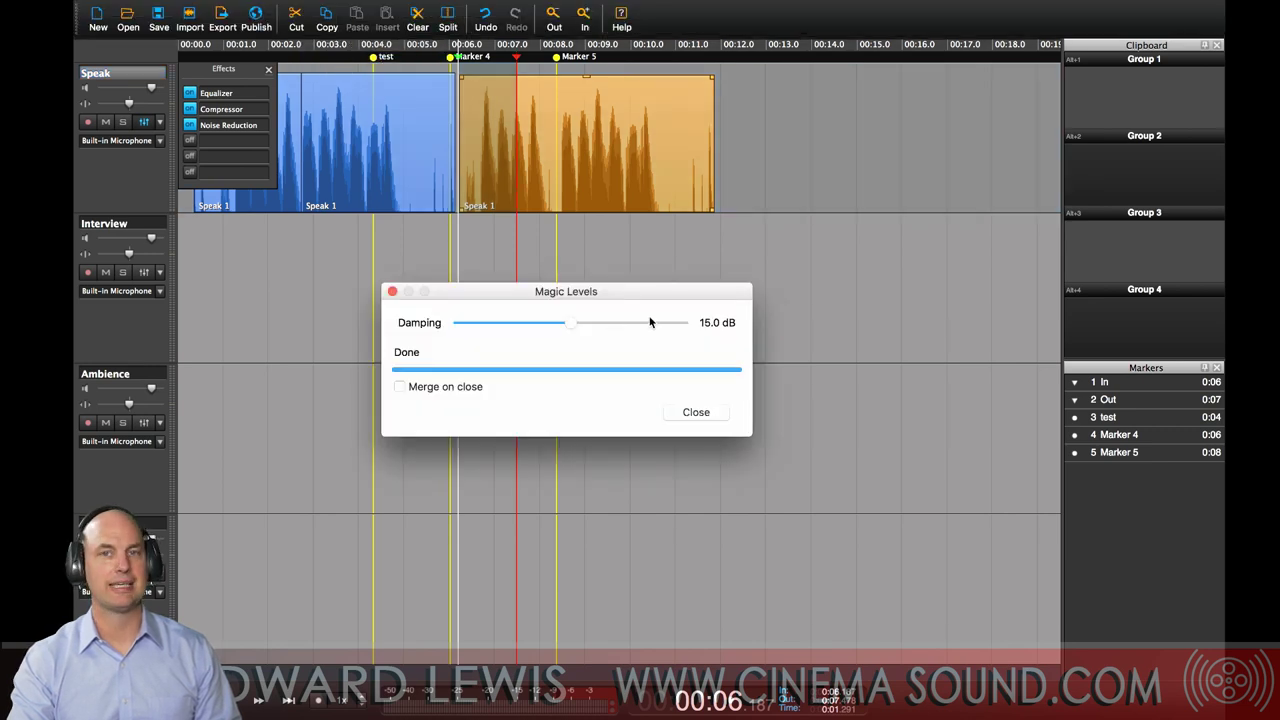
click(392, 291)
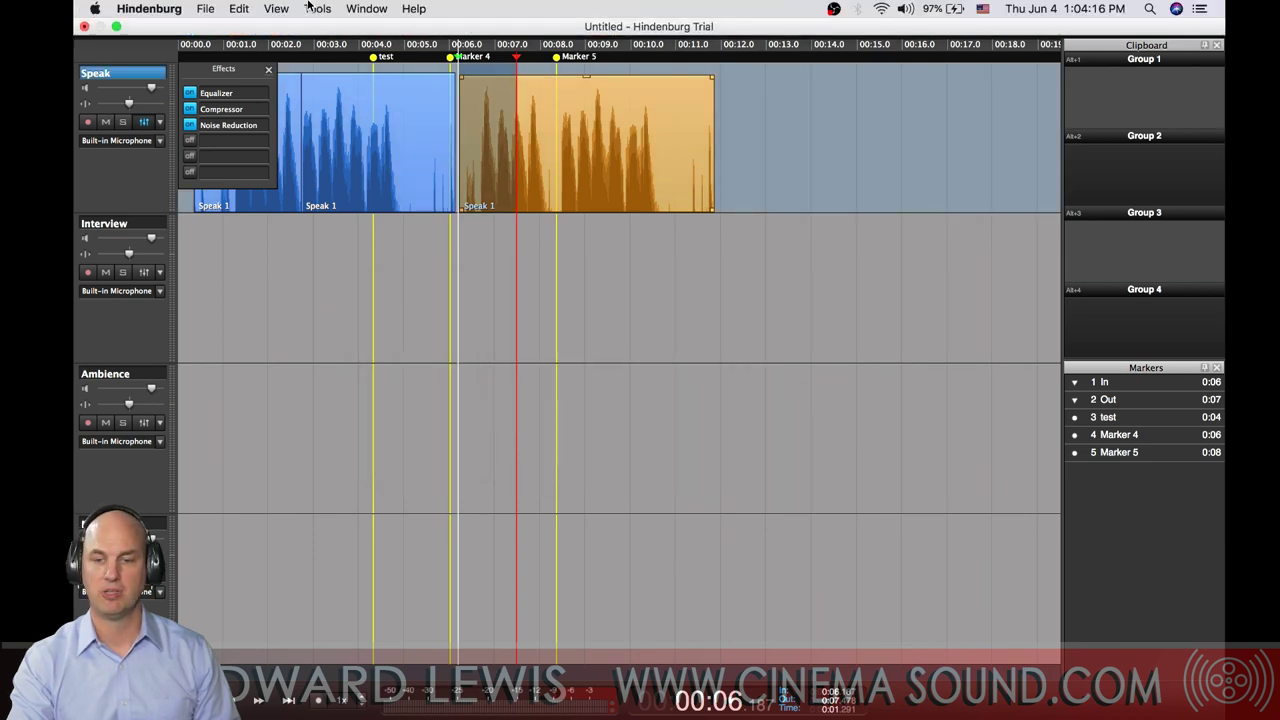
click(276, 9)
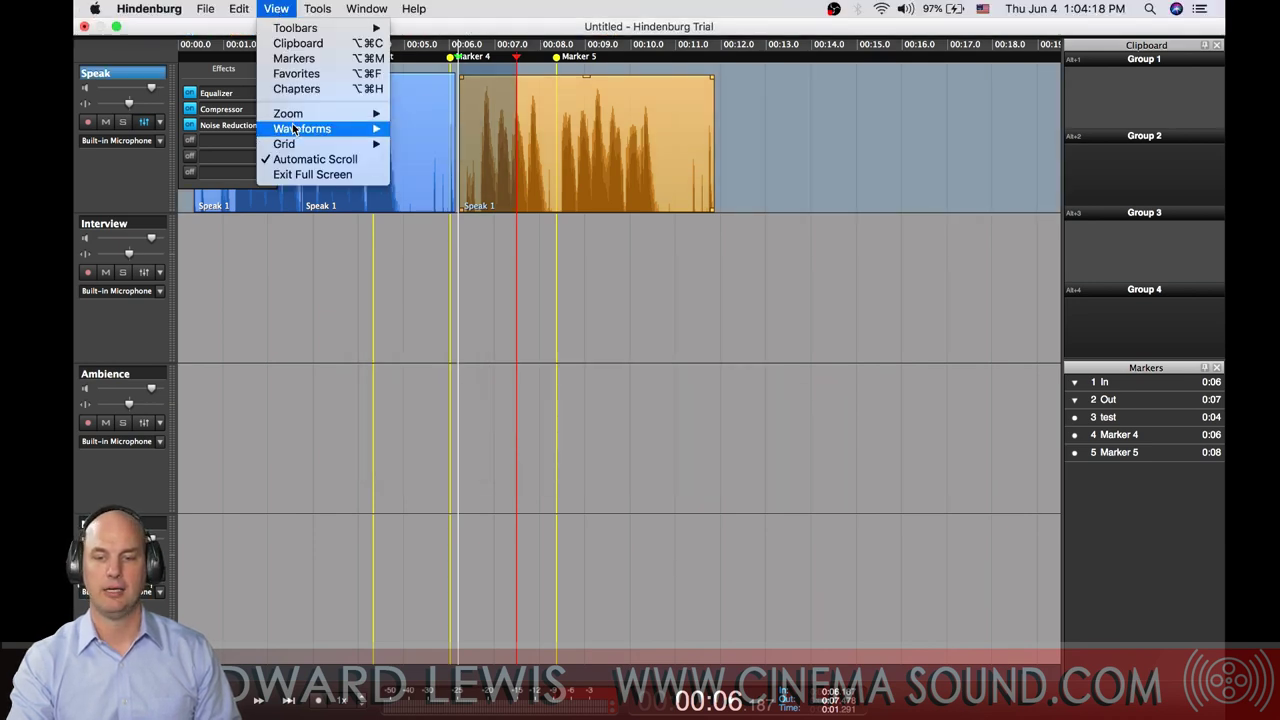
mouse_move(293, 120)
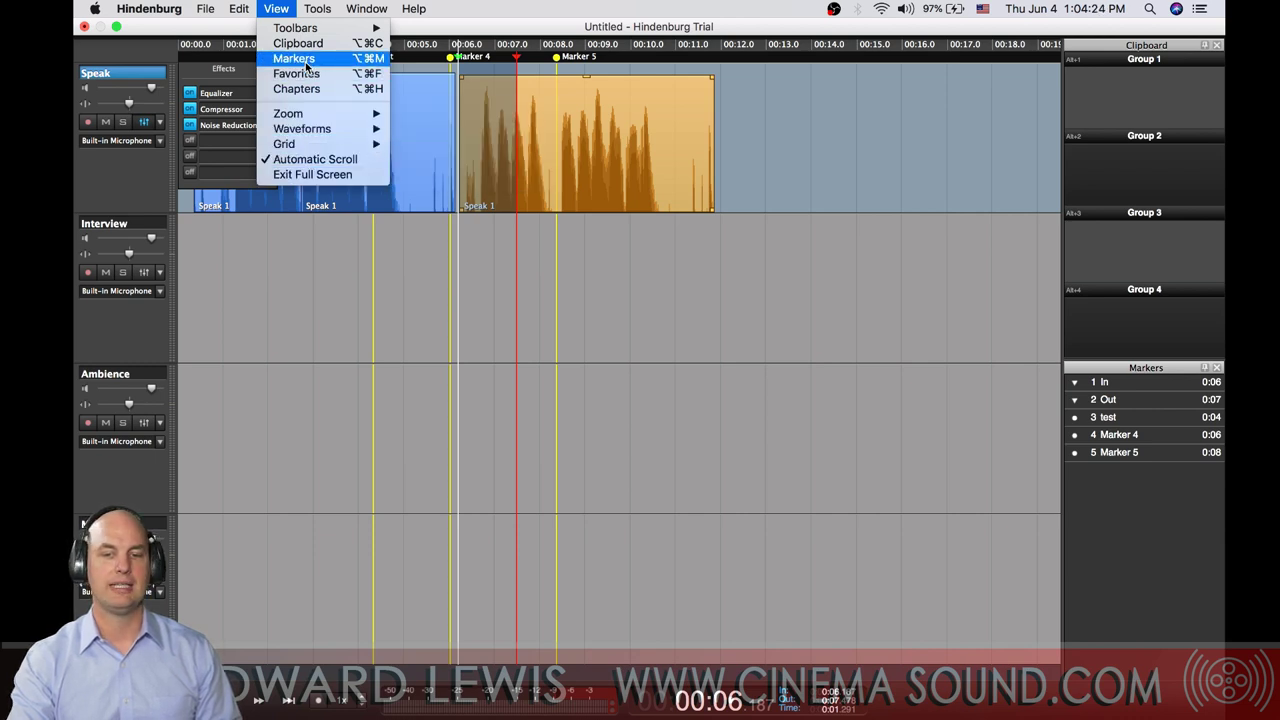
mouse_move(312, 32)
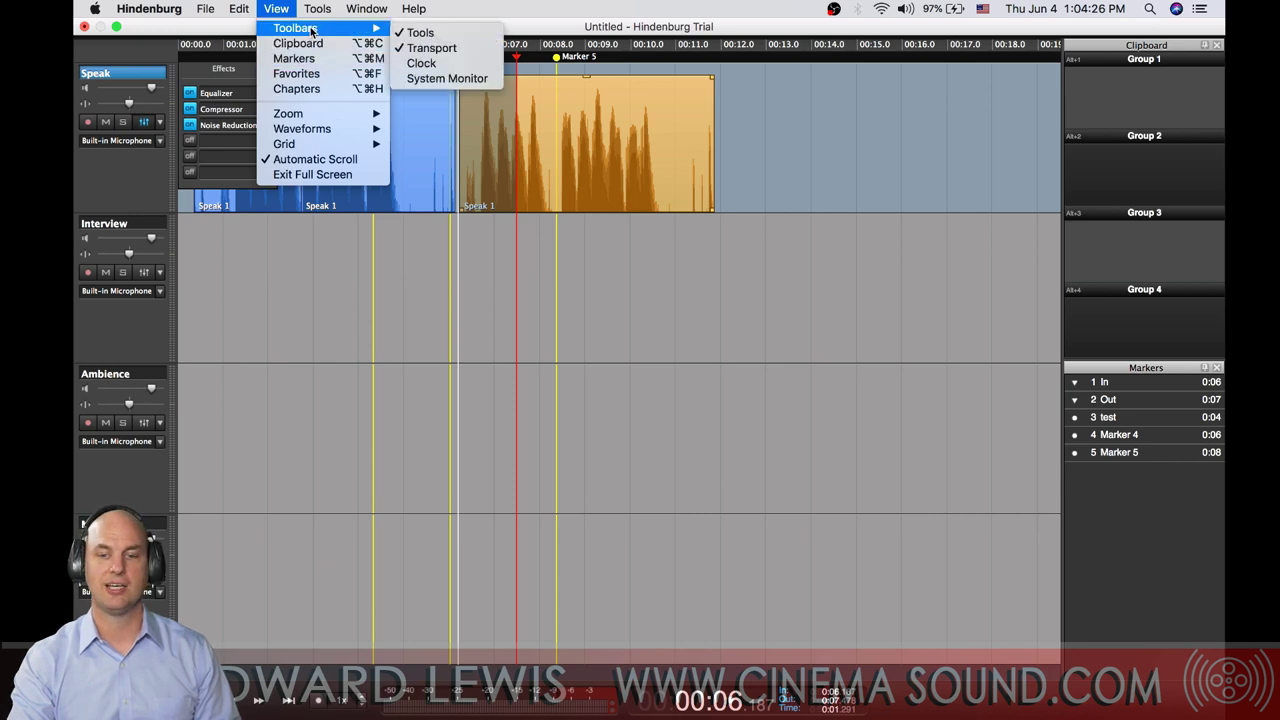
click(317, 8)
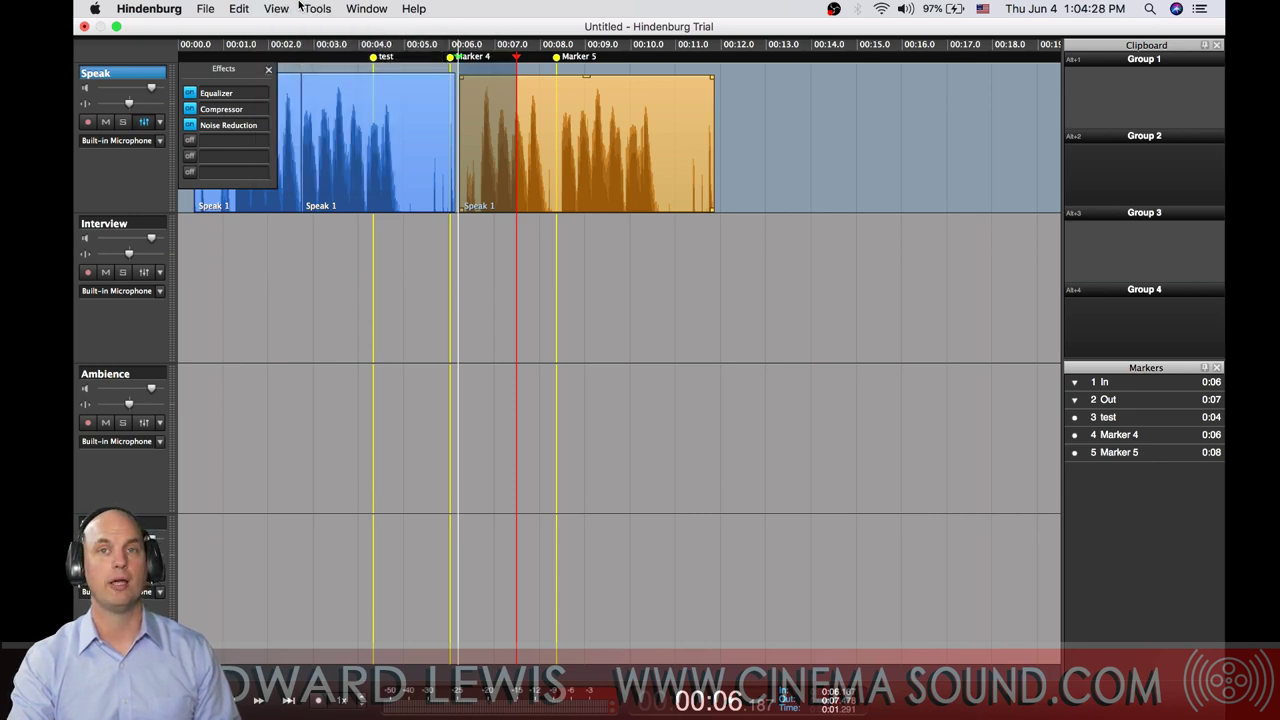